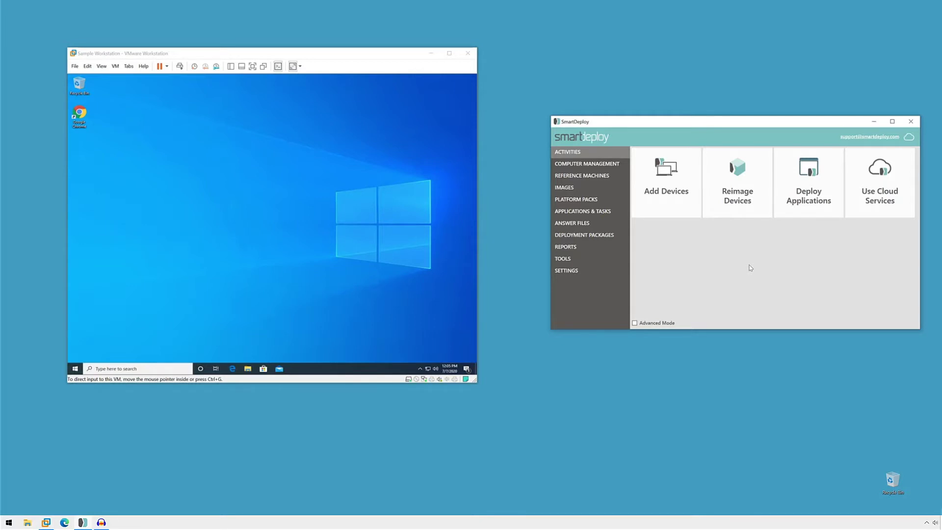
Go to All Computers, switch to the Application Packs list, and show the add-pack options
{"action": "left_click", "coordinate": [221, 252]}
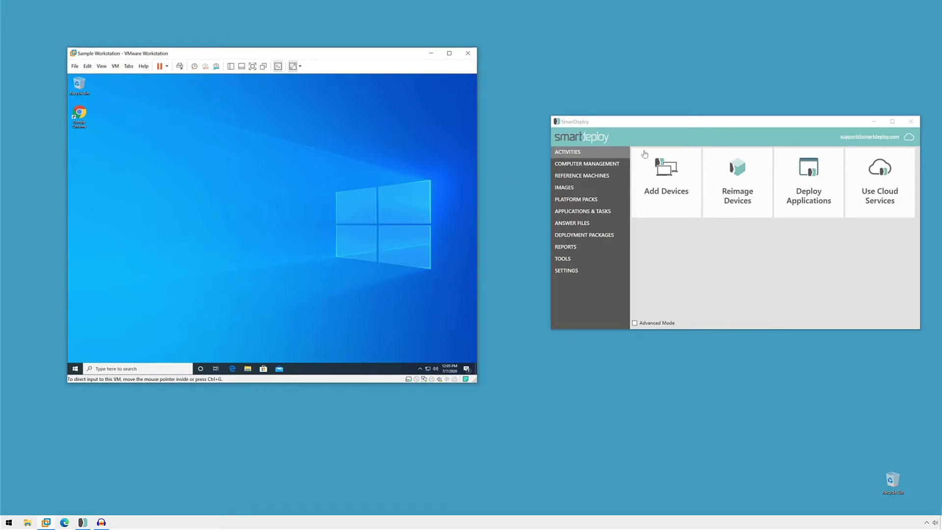
{"action": "left_click", "coordinate": [608, 167]}
{"action": "left_click", "coordinate": [653, 166]}
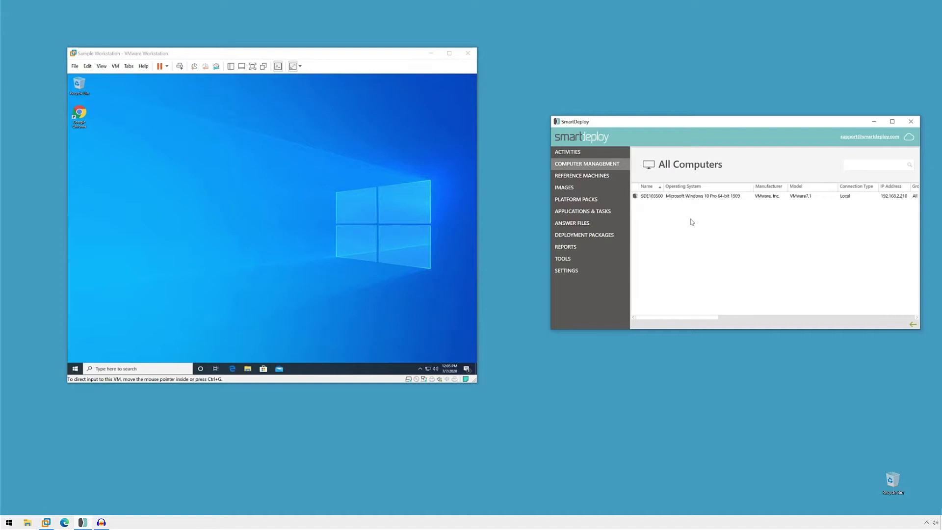
{"action": "left_click", "coordinate": [597, 215]}
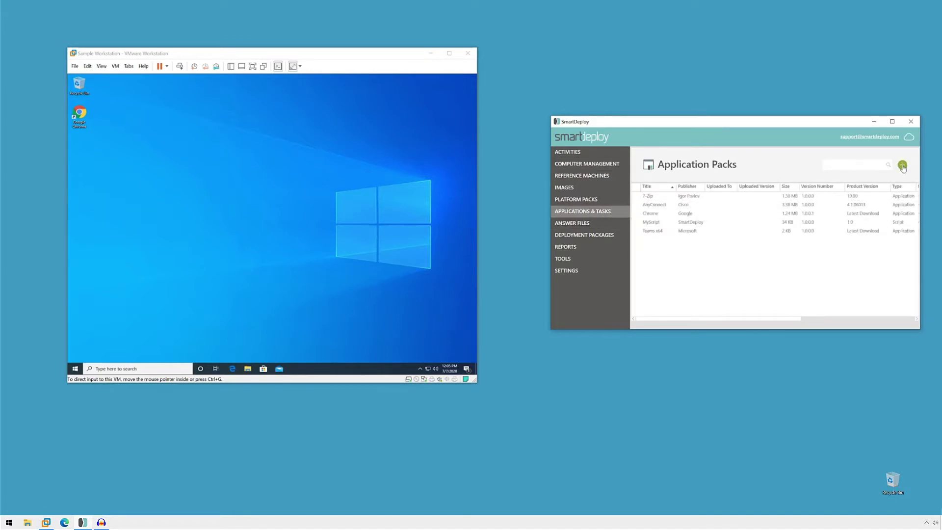
{"action": "left_click", "coordinate": [902, 165]}
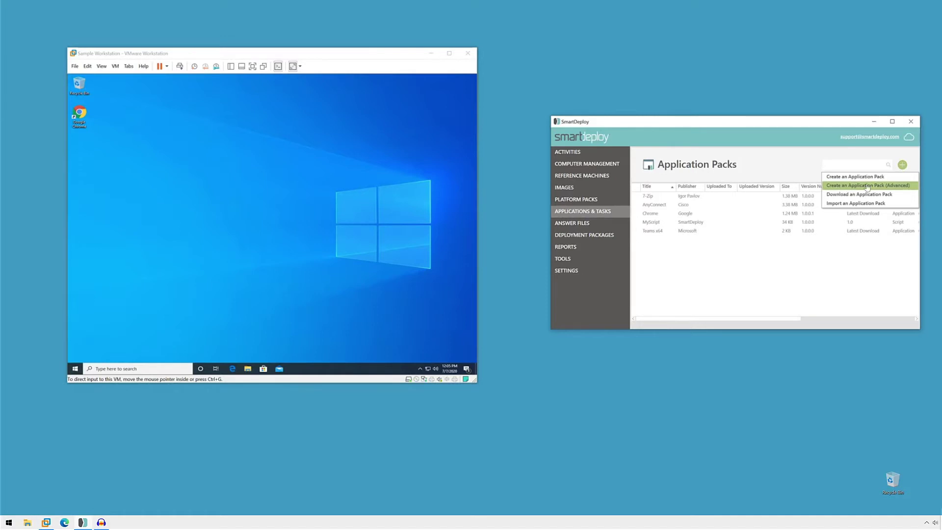
Start a new advanced application pack and enter the file name O365-SmartDeploy
{"action": "left_click", "coordinate": [894, 189]}
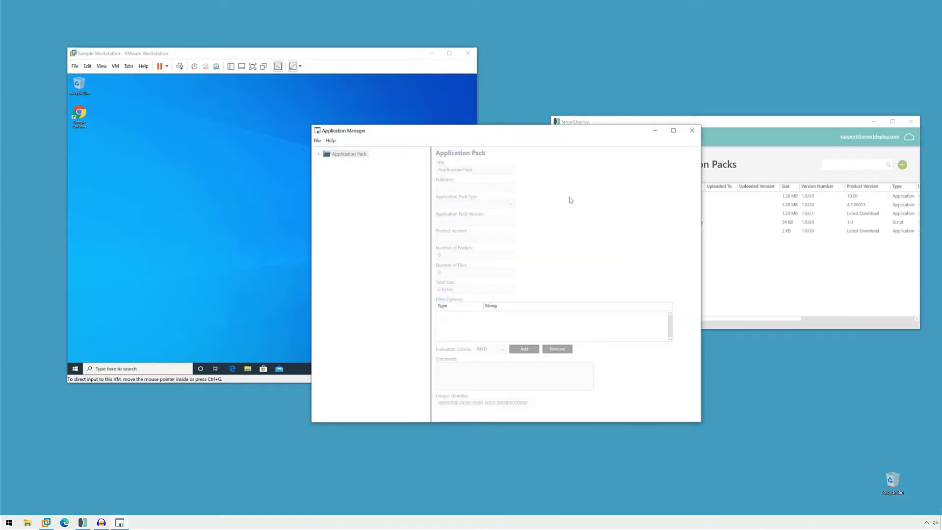
{"action": "left_click", "coordinate": [318, 141]}
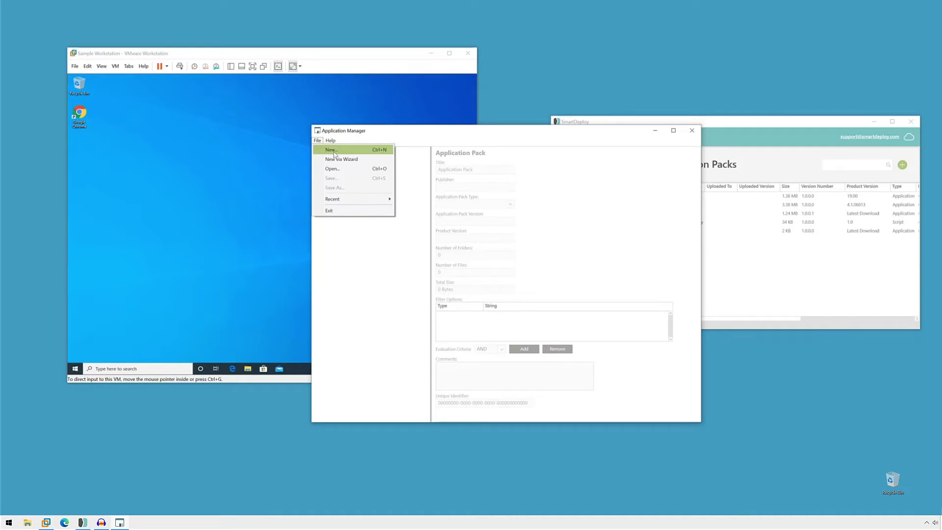
{"action": "left_click", "coordinate": [332, 151]}
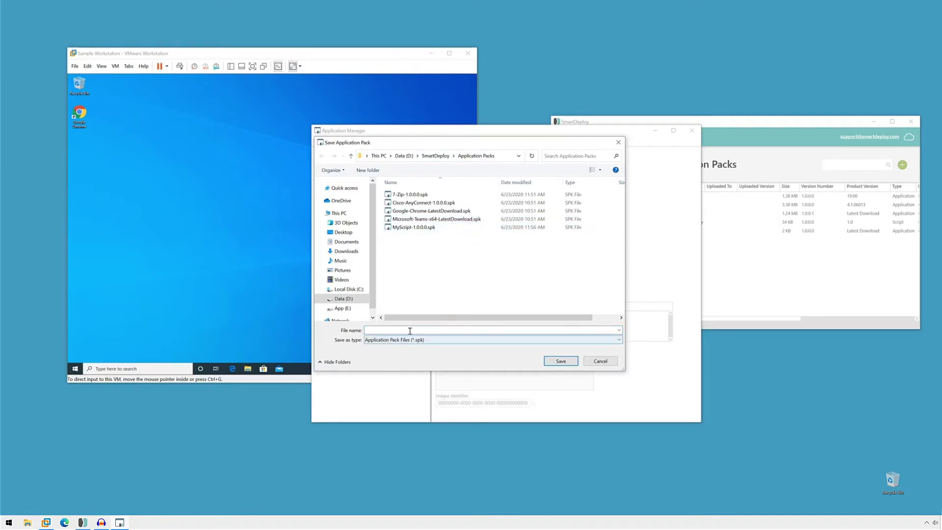
{"action": "type", "text": "365-SmartDeploy"}
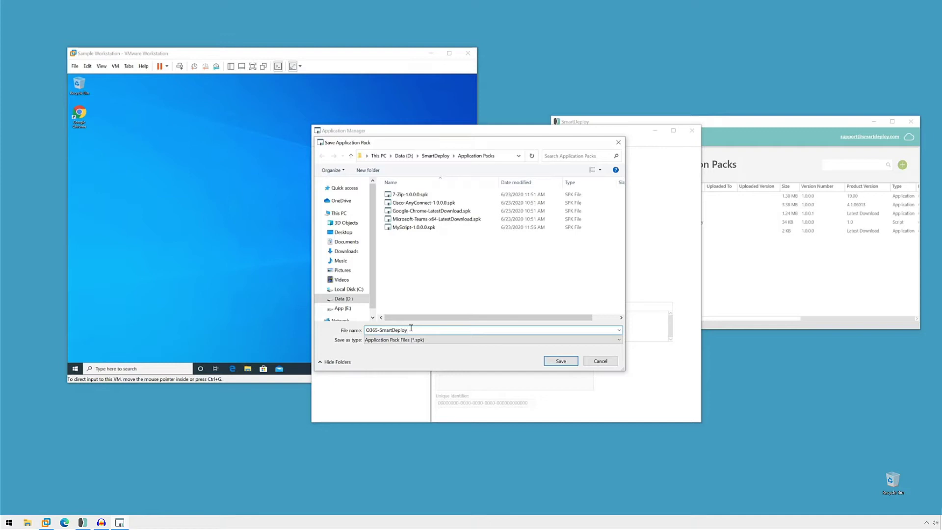
Save the new pack file and set its title to O365
{"action": "left_click", "coordinate": [562, 361]}
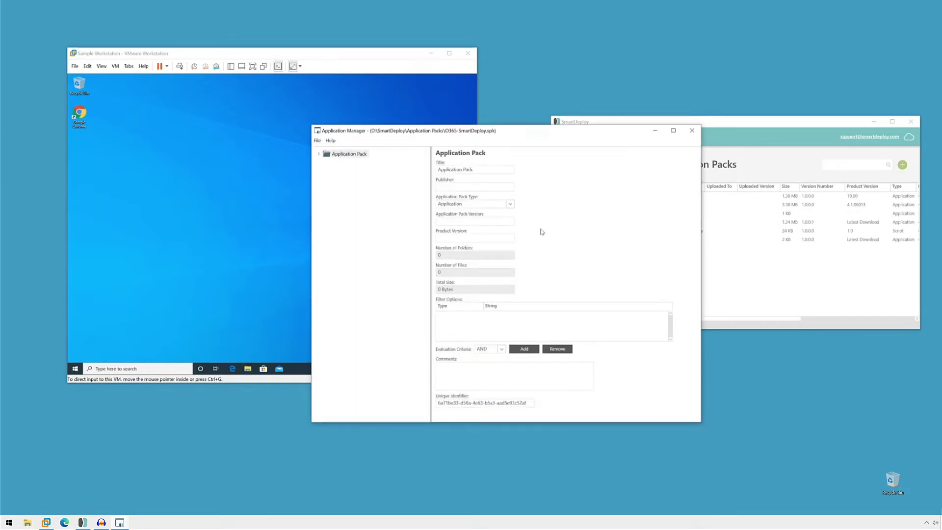
{"action": "left_click", "coordinate": [502, 173]}
{"action": "key", "text": "ctrl+a"}
{"action": "type", "text": "Of"}
Set publisher Microsoft, type Application, pack version 1.0 and product version 2020
{"action": "left_click", "coordinate": [475, 186]}
{"action": "left_click", "coordinate": [474, 187]}
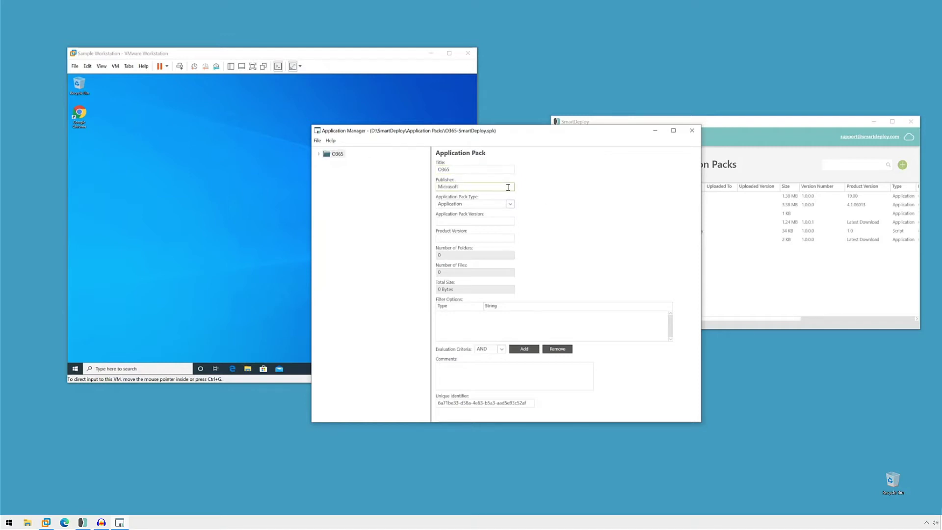
{"action": "left_click", "coordinate": [474, 205]}
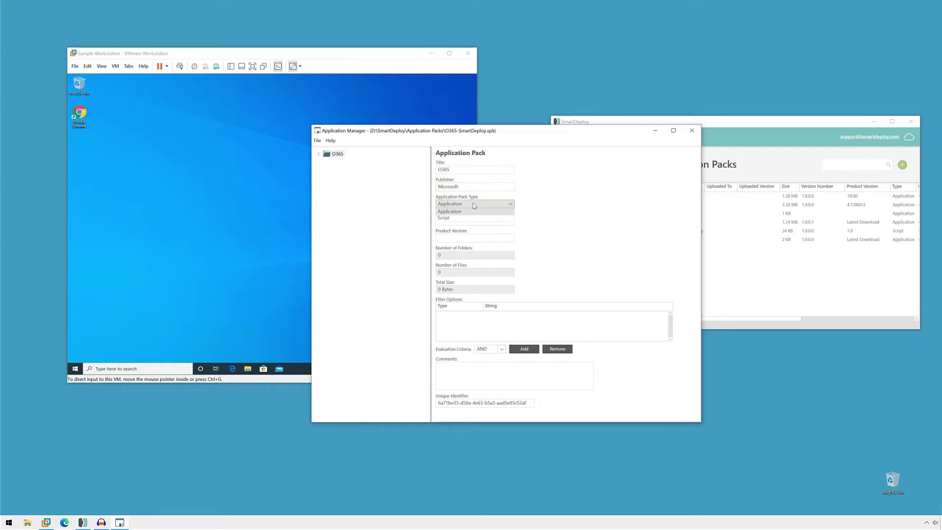
{"action": "left_click", "coordinate": [457, 212]}
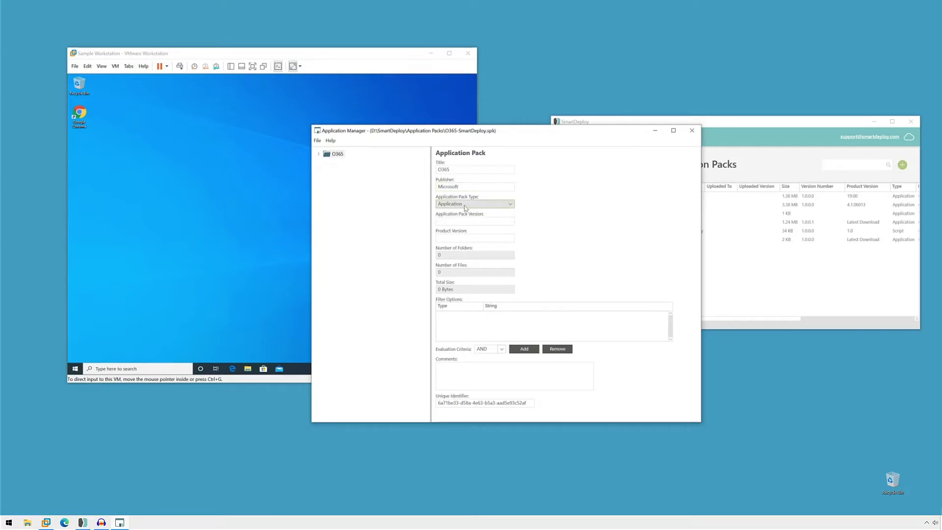
{"action": "left_click", "coordinate": [451, 222]}
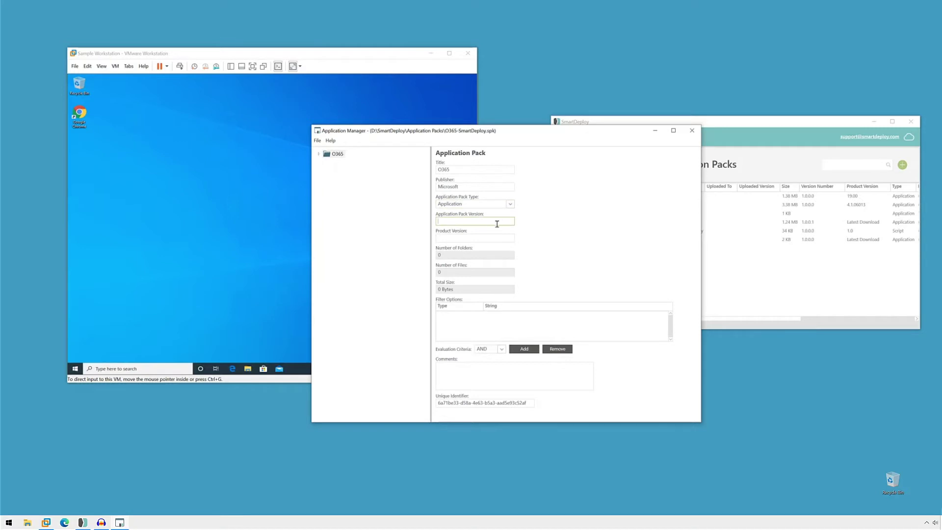
{"action": "left_click", "coordinate": [453, 239]}
Add a Configure Office 365 task under the O365 pack's Tasks and review its form
{"action": "left_click", "coordinate": [319, 155]}
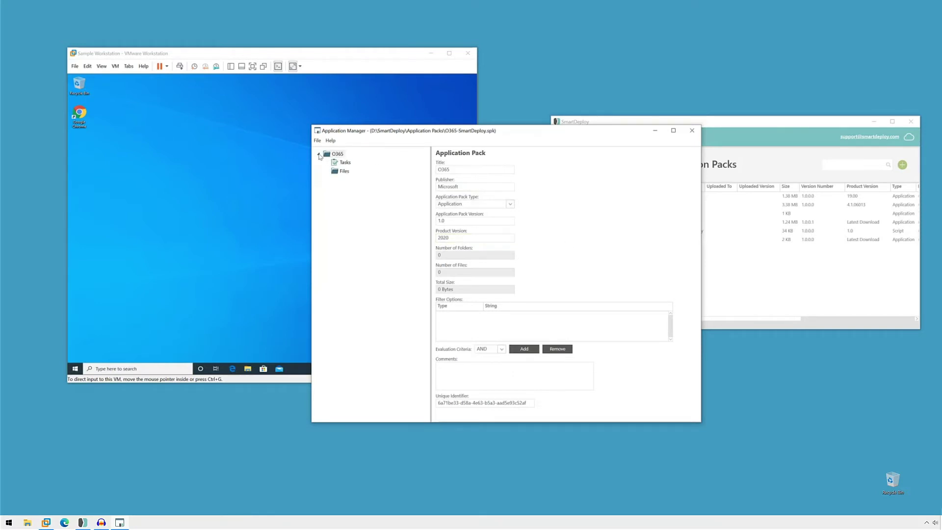
{"action": "left_click", "coordinate": [348, 164]}
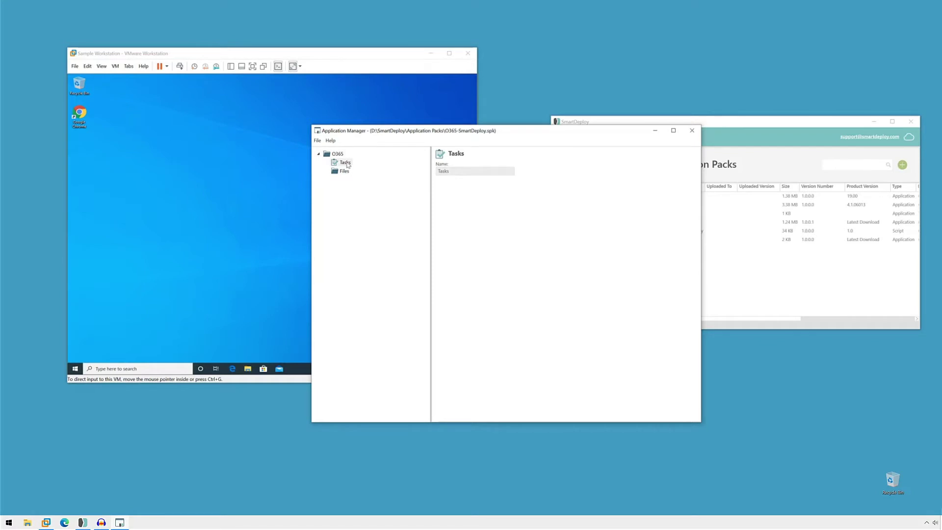
{"action": "right_click", "coordinate": [348, 166]}
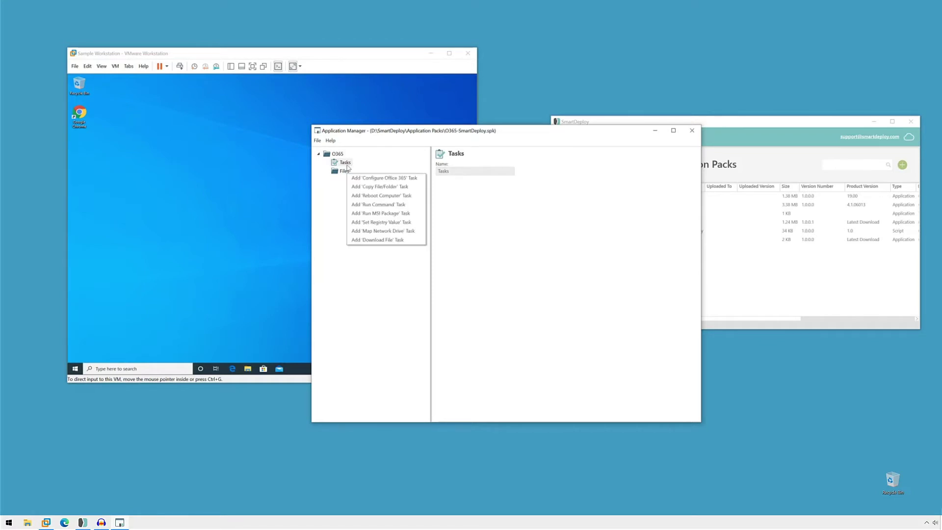
{"action": "left_click", "coordinate": [417, 181]}
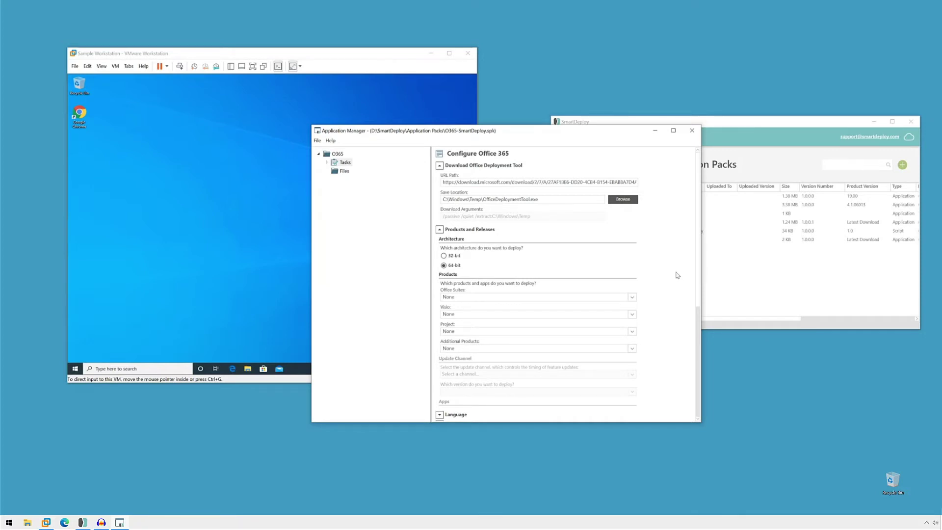
{"action": "scroll", "coordinate": [678, 276], "scroll_direction": "down", "scroll_amount": 1}
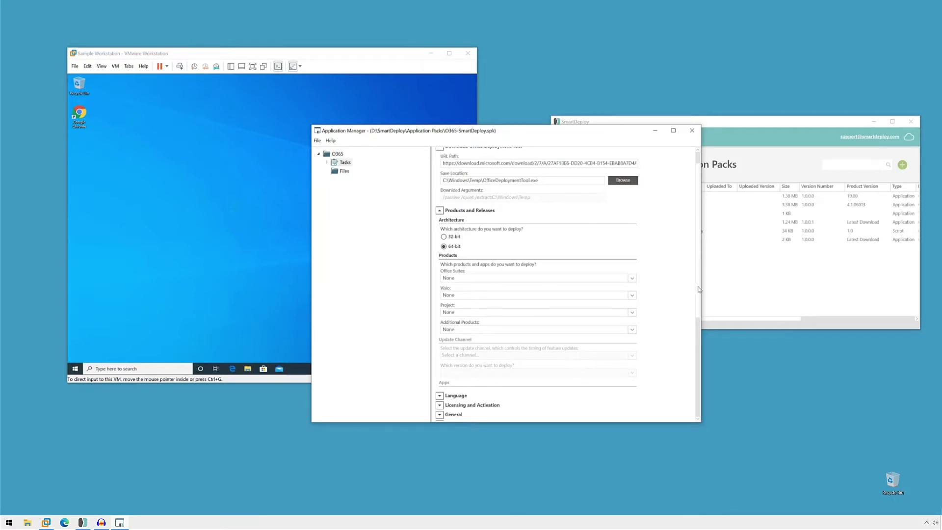
{"action": "scroll", "coordinate": [700, 289], "scroll_direction": "down", "scroll_amount": 3}
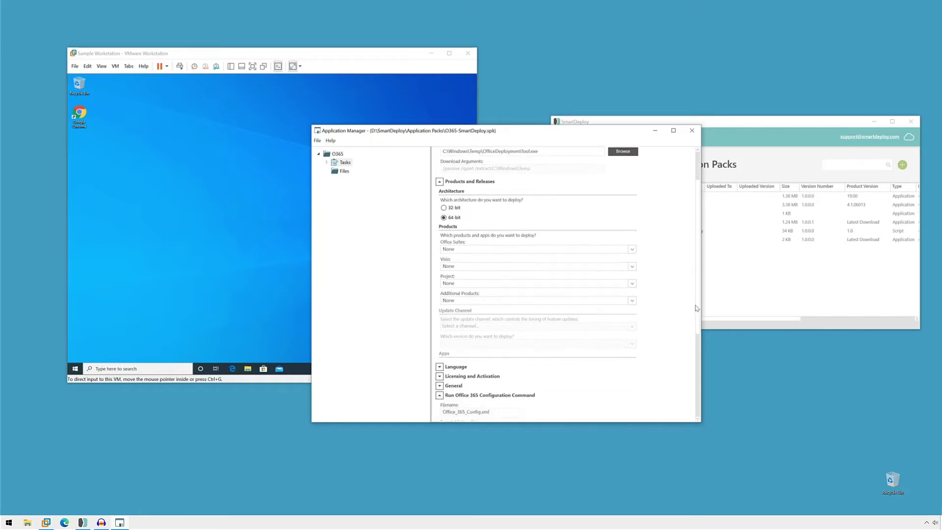
{"action": "scroll", "coordinate": [695, 322], "scroll_direction": "up", "scroll_amount": 5}
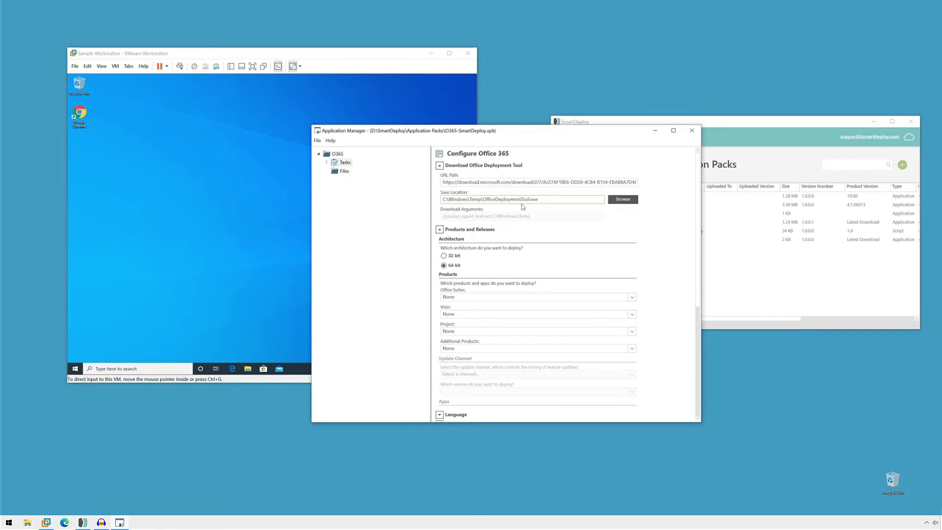
{"action": "scroll", "coordinate": [521, 204], "scroll_direction": "down", "scroll_amount": 1}
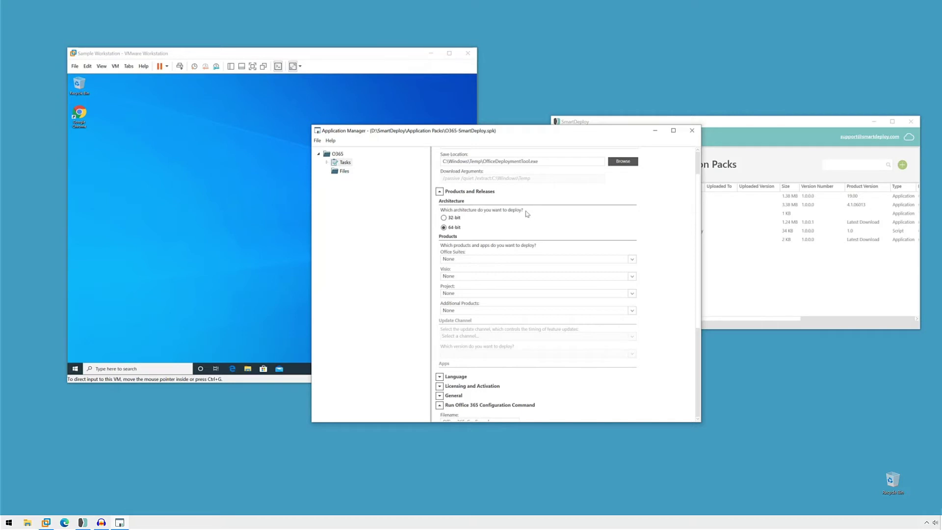
{"action": "scroll", "coordinate": [511, 214], "scroll_direction": "down", "scroll_amount": 1}
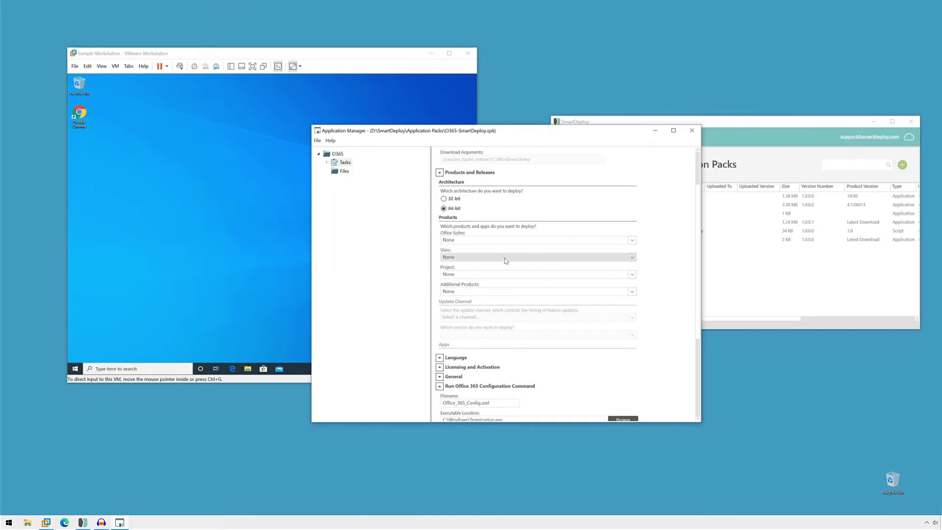
Choose Office 365 ProPlus with Visio Online Plan 2, leaving Project and additional products as None
{"action": "left_click", "coordinate": [510, 241]}
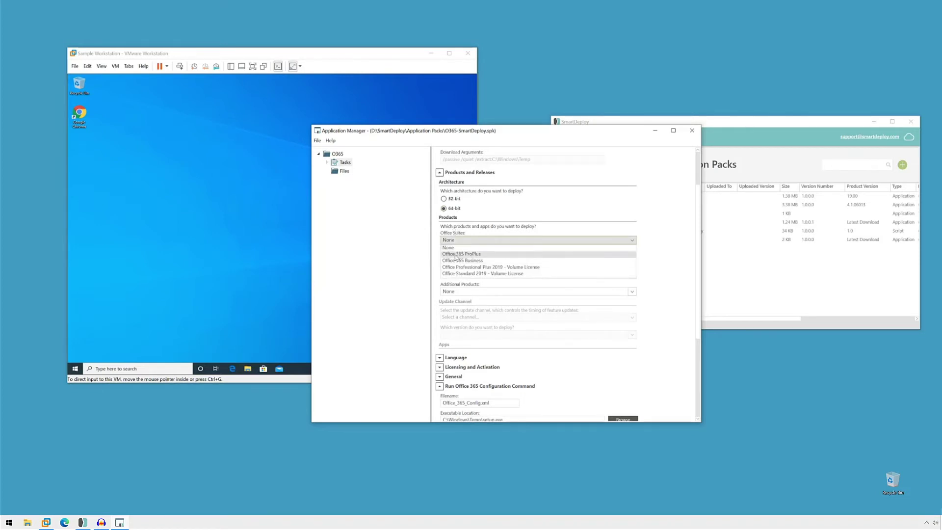
{"action": "left_click", "coordinate": [526, 255]}
{"action": "scroll", "coordinate": [671, 253], "scroll_direction": "down", "scroll_amount": 1}
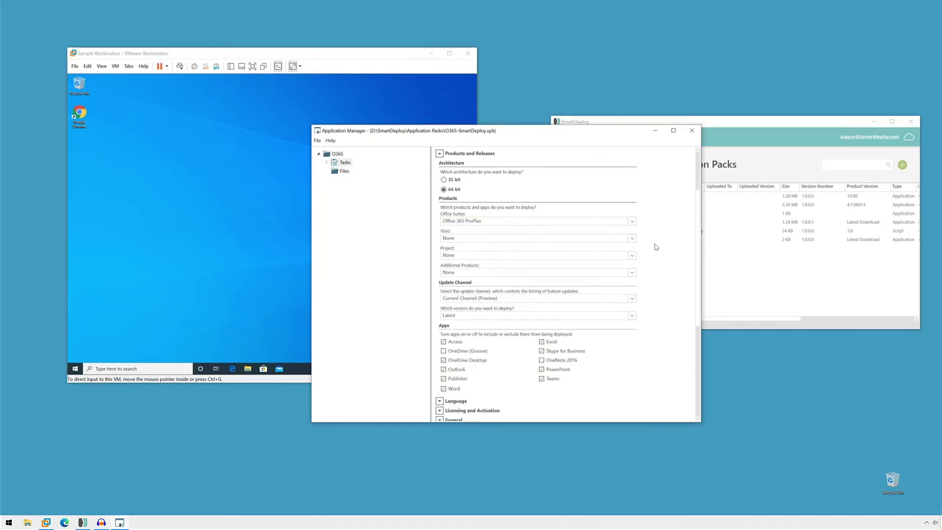
{"action": "left_click", "coordinate": [542, 240]}
{"action": "left_click", "coordinate": [522, 251]}
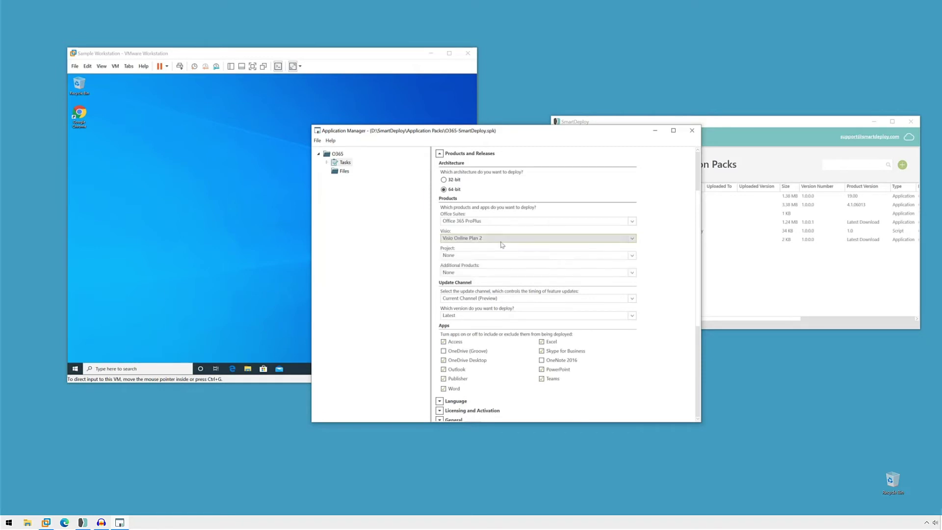
{"action": "left_click", "coordinate": [498, 255]}
{"action": "left_click", "coordinate": [486, 259]}
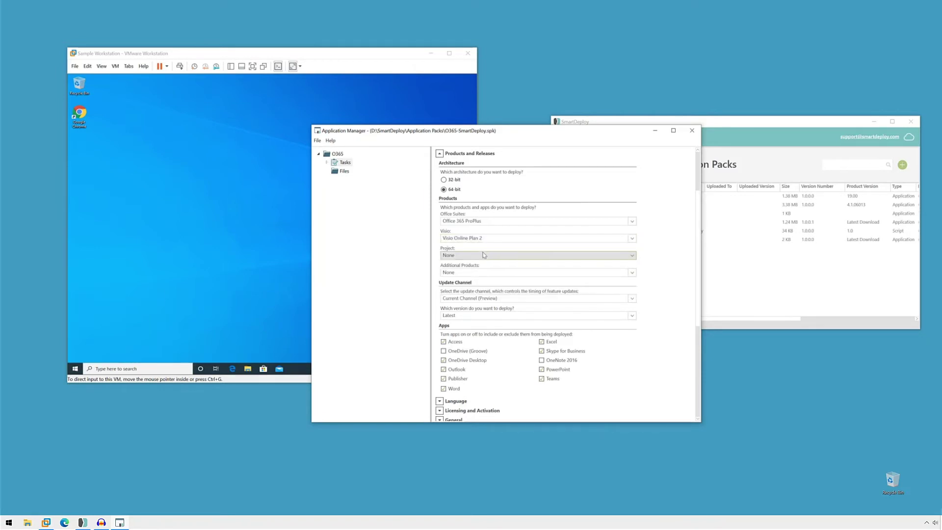
{"action": "scroll", "coordinate": [658, 262], "scroll_direction": "down", "scroll_amount": 1}
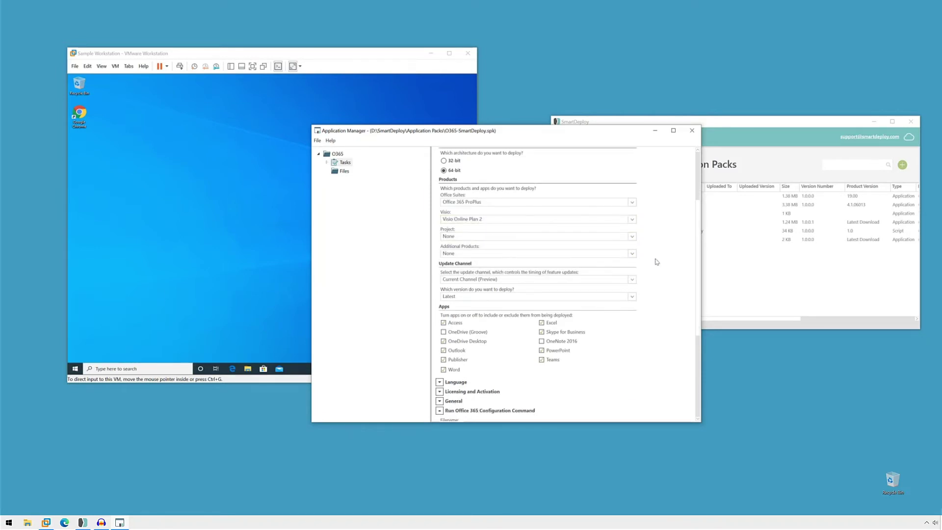
{"action": "left_click", "coordinate": [634, 255]}
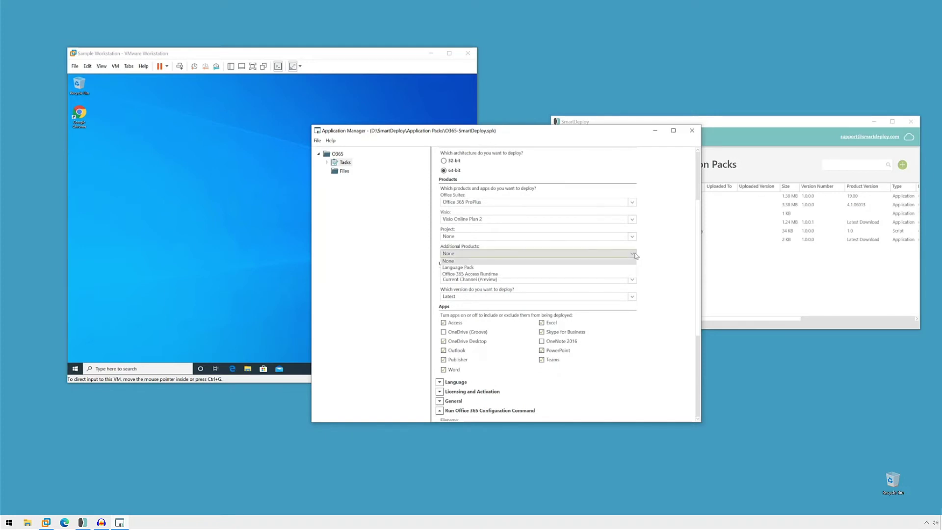
{"action": "left_click", "coordinate": [669, 254]}
Set the update channel to Monthly Enterprise Channel, keeping Latest as the version
{"action": "left_click", "coordinate": [511, 284]}
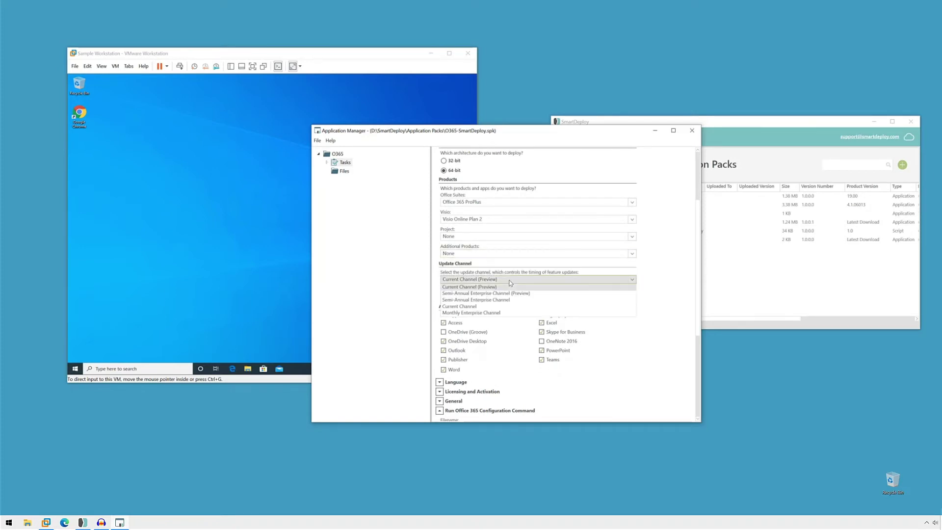
{"action": "left_click", "coordinate": [474, 313]}
{"action": "left_click", "coordinate": [494, 297]}
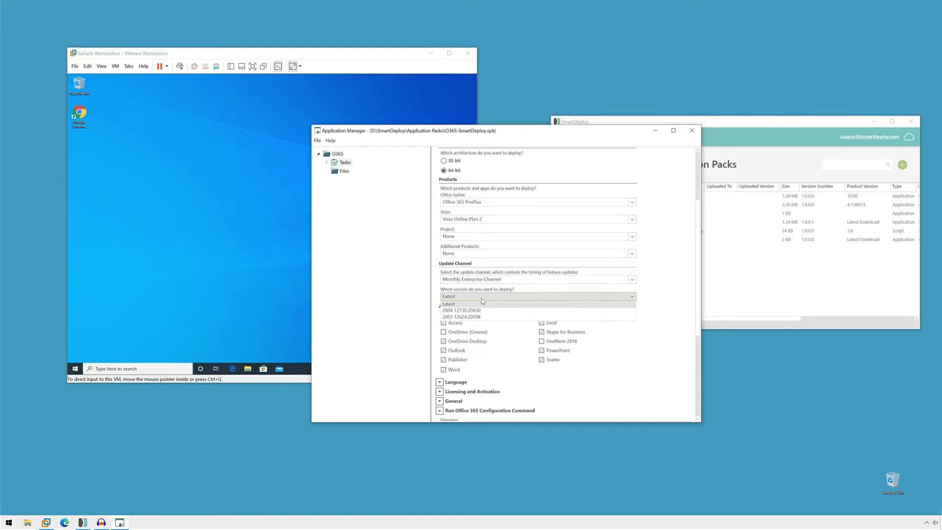
{"action": "left_click", "coordinate": [468, 304]}
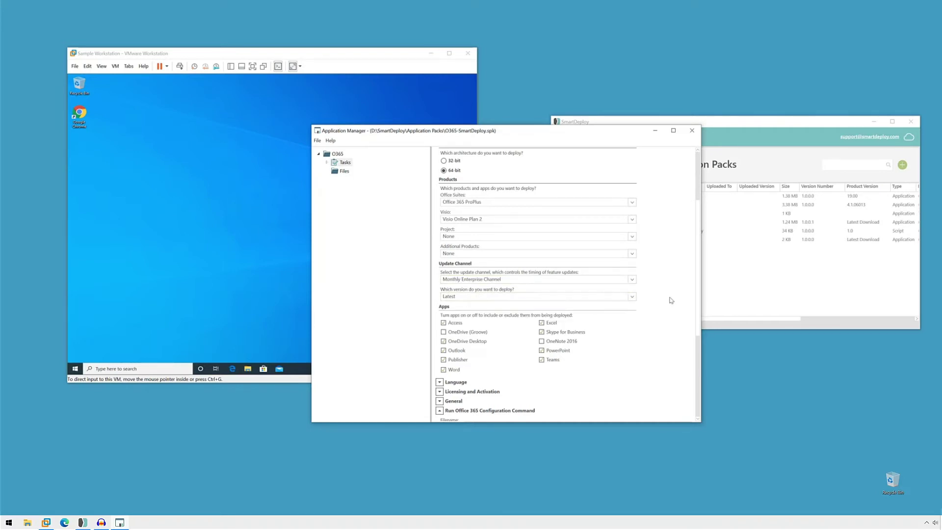
Set the primary language to English (United States)
{"action": "scroll", "coordinate": [671, 301], "scroll_direction": "down", "scroll_amount": 1}
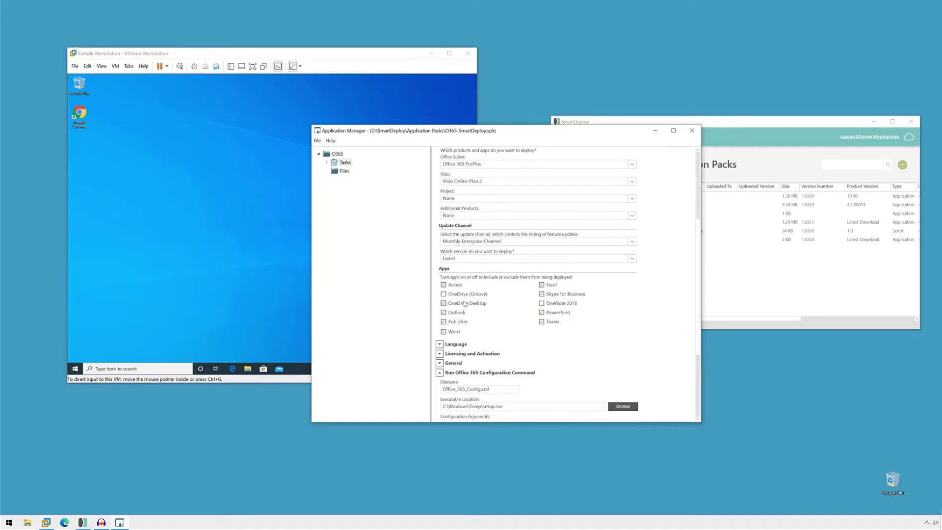
{"action": "scroll", "coordinate": [594, 332], "scroll_direction": "down", "scroll_amount": 1}
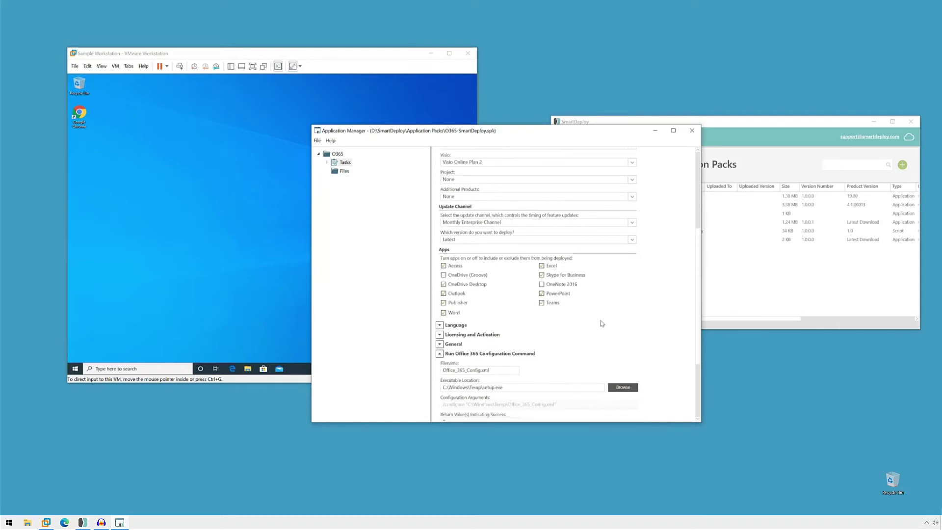
{"action": "scroll", "coordinate": [603, 323], "scroll_direction": "down", "scroll_amount": 1}
{"action": "left_click", "coordinate": [440, 307]}
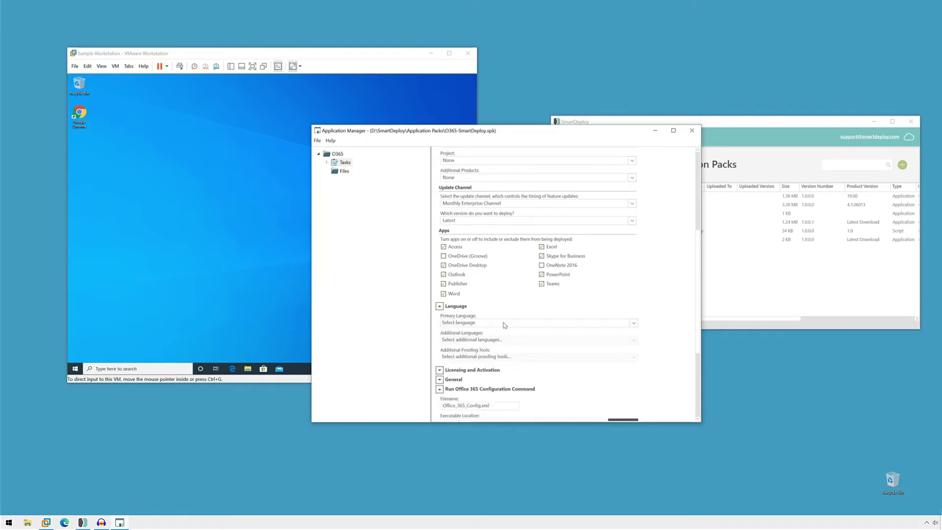
{"action": "scroll", "coordinate": [505, 325], "scroll_direction": "down", "scroll_amount": 1}
{"action": "left_click", "coordinate": [494, 304]}
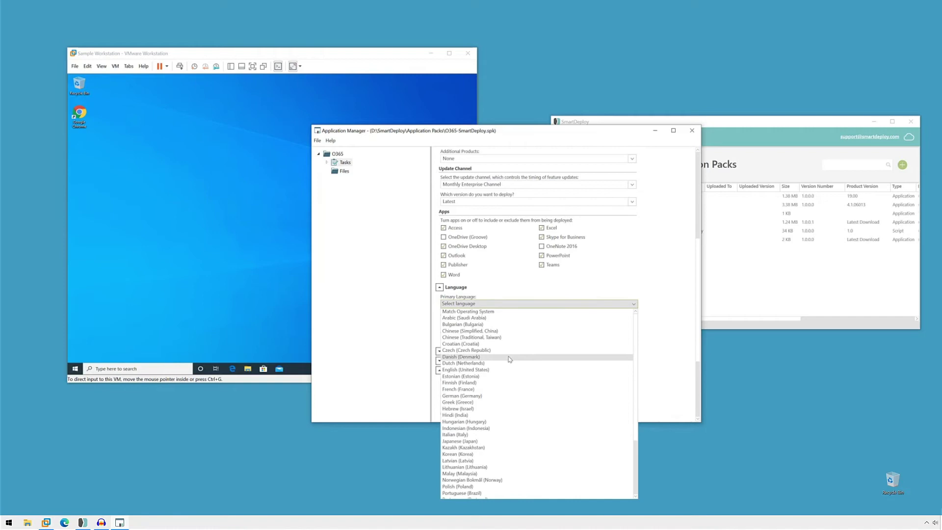
{"action": "left_click", "coordinate": [470, 371]}
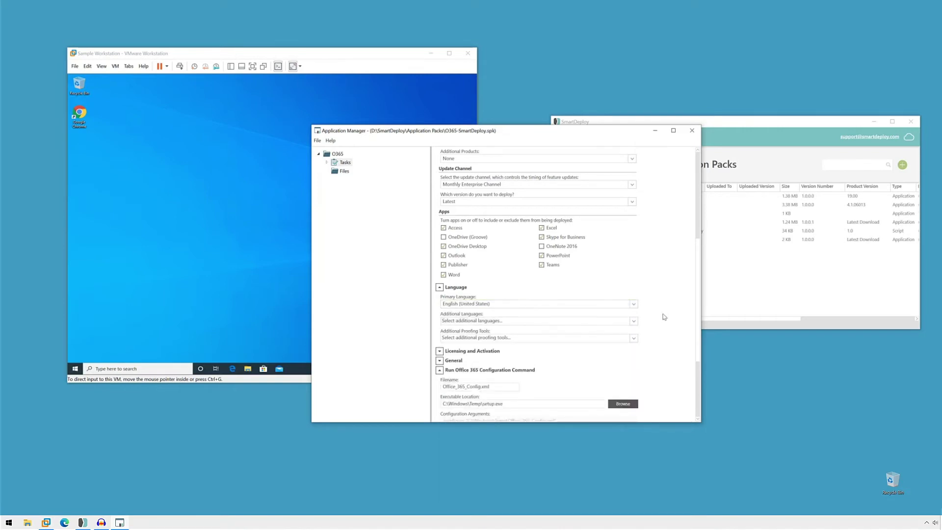
{"action": "scroll", "coordinate": [663, 318], "scroll_direction": "down", "scroll_amount": 1}
{"action": "scroll", "coordinate": [647, 332], "scroll_direction": "down", "scroll_amount": 1}
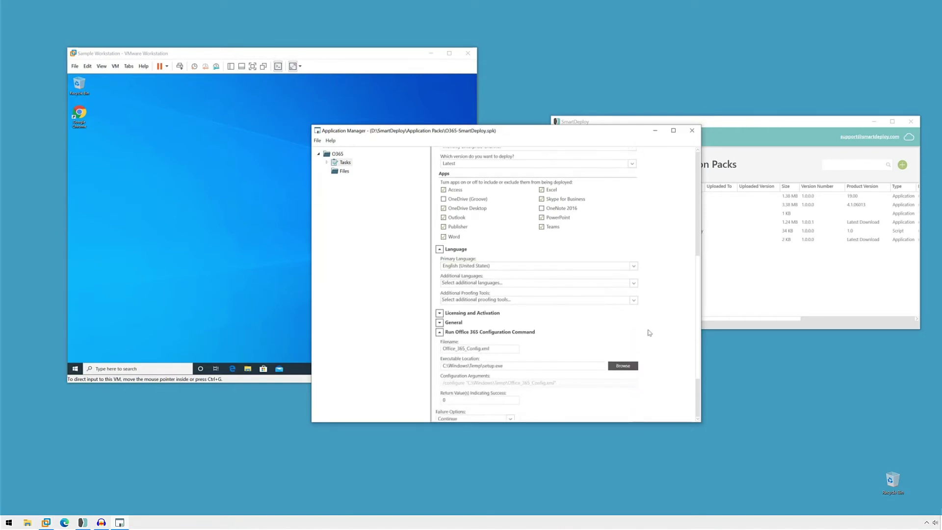
Expand Licensing and Activation, keeping user-based activation and Project as None, and review the settings
{"action": "left_click", "coordinate": [439, 313]}
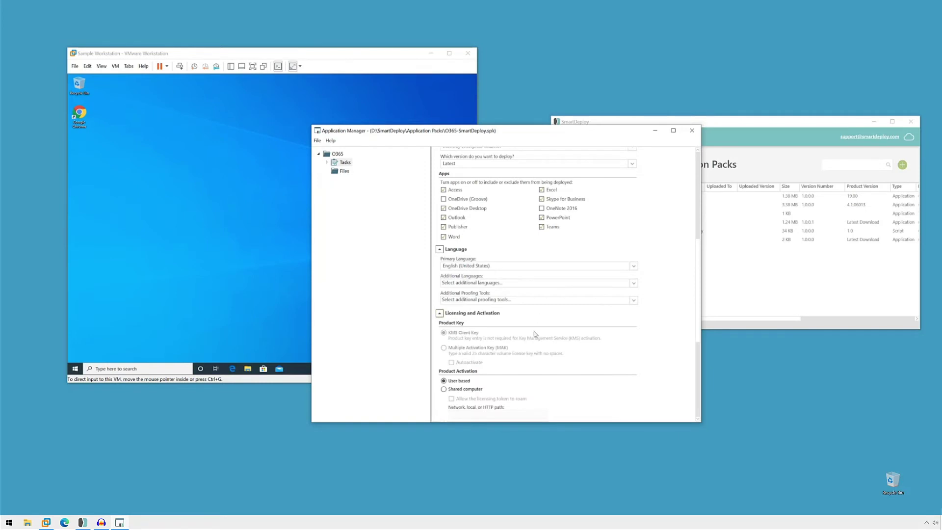
{"action": "scroll", "coordinate": [534, 334], "scroll_direction": "down", "scroll_amount": 1}
{"action": "scroll", "coordinate": [501, 300], "scroll_direction": "up", "scroll_amount": 4}
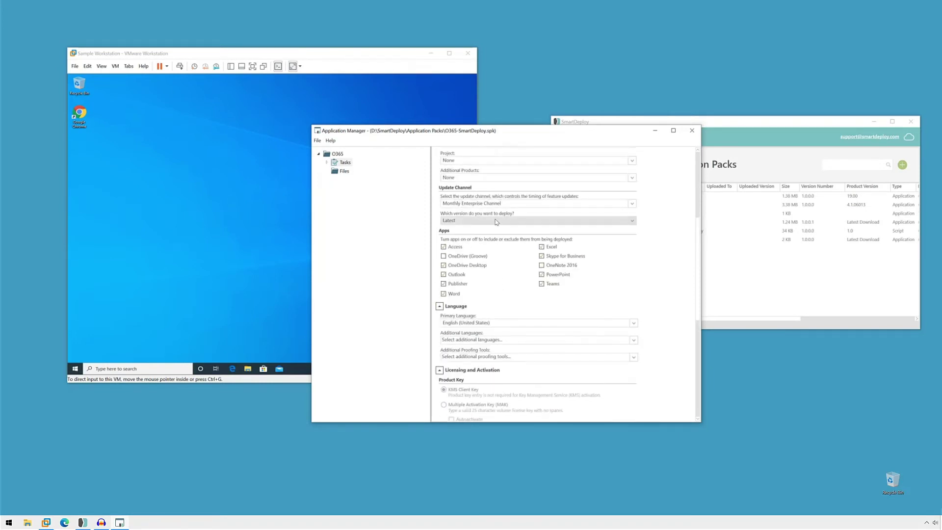
{"action": "scroll", "coordinate": [511, 180], "scroll_direction": "up", "scroll_amount": 1}
{"action": "left_click", "coordinate": [511, 180]}
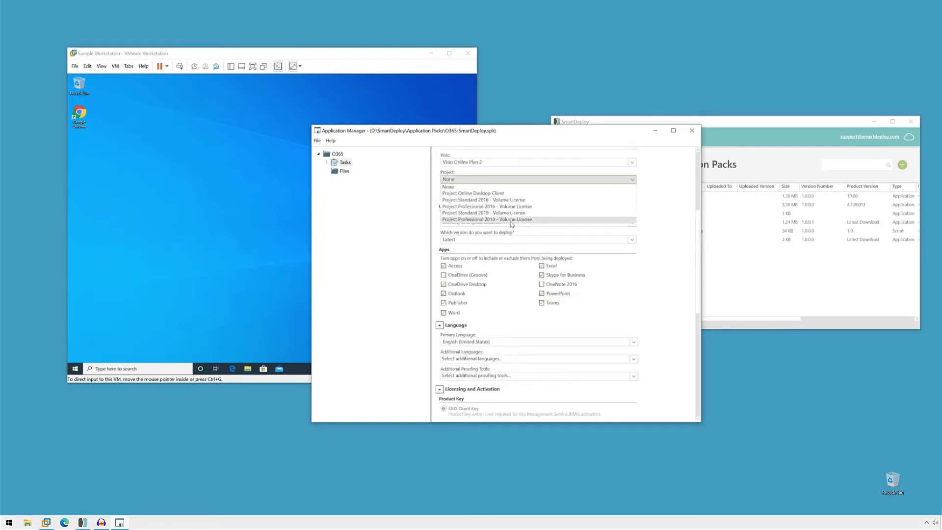
{"action": "left_click", "coordinate": [532, 186]}
{"action": "scroll", "coordinate": [664, 245], "scroll_direction": "down", "scroll_amount": 3}
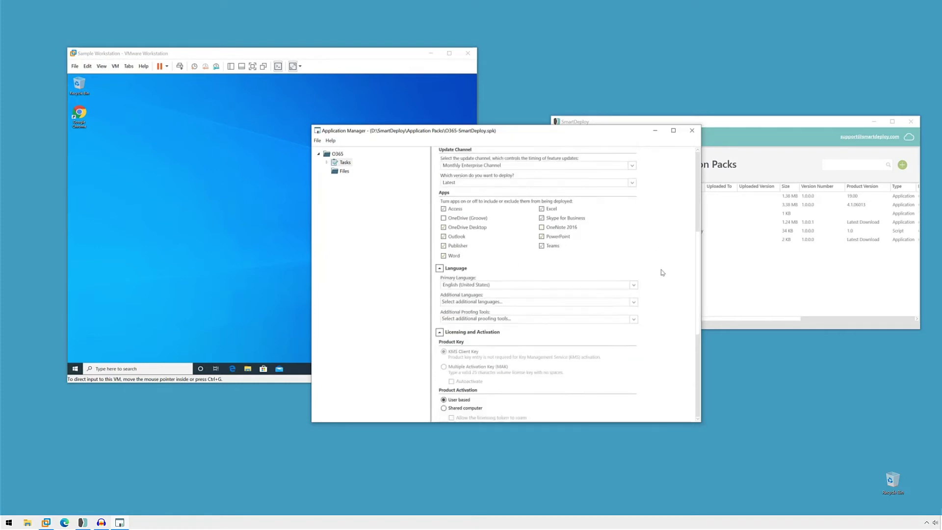
{"action": "scroll", "coordinate": [657, 279], "scroll_direction": "down", "scroll_amount": 2}
{"action": "scroll", "coordinate": [499, 347], "scroll_direction": "down", "scroll_amount": 1}
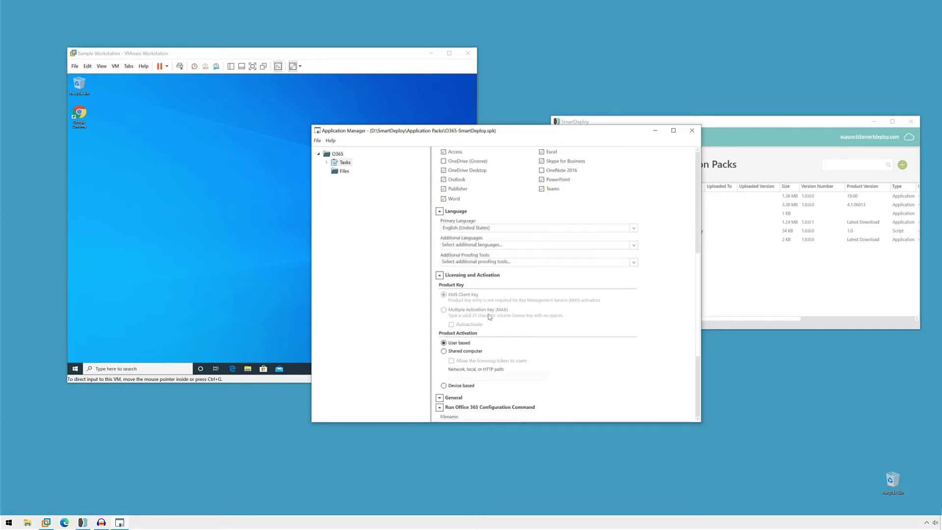
{"action": "scroll", "coordinate": [545, 330], "scroll_direction": "down", "scroll_amount": 2}
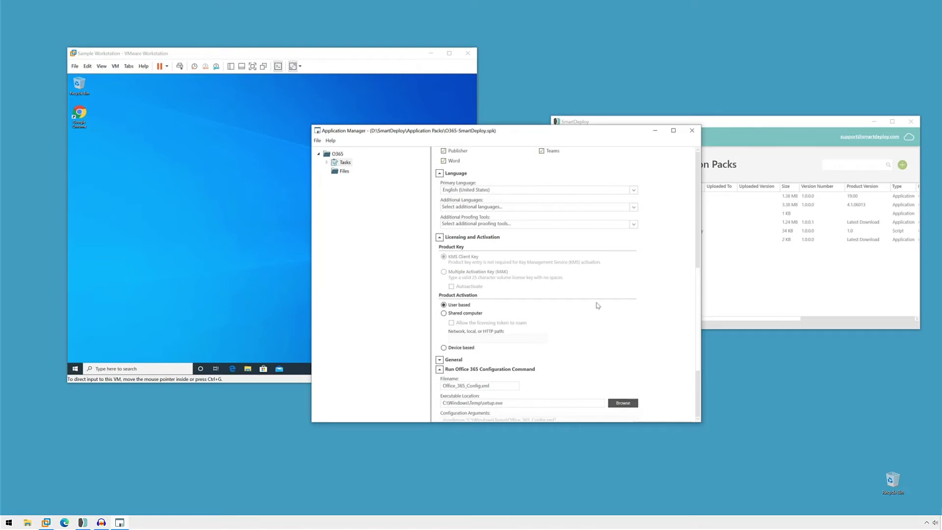
{"action": "scroll", "coordinate": [599, 307], "scroll_direction": "down", "scroll_amount": 3}
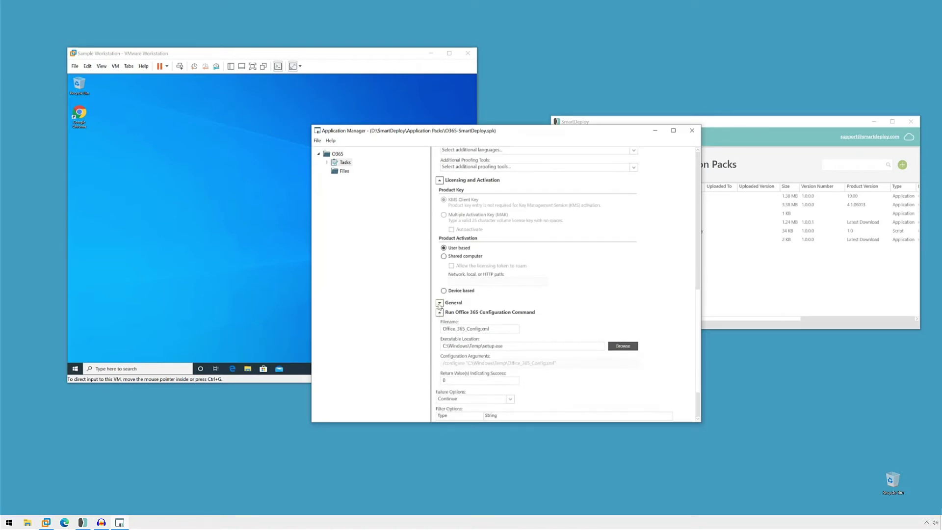
{"action": "left_click", "coordinate": [440, 303]}
{"action": "left_click", "coordinate": [466, 319]}
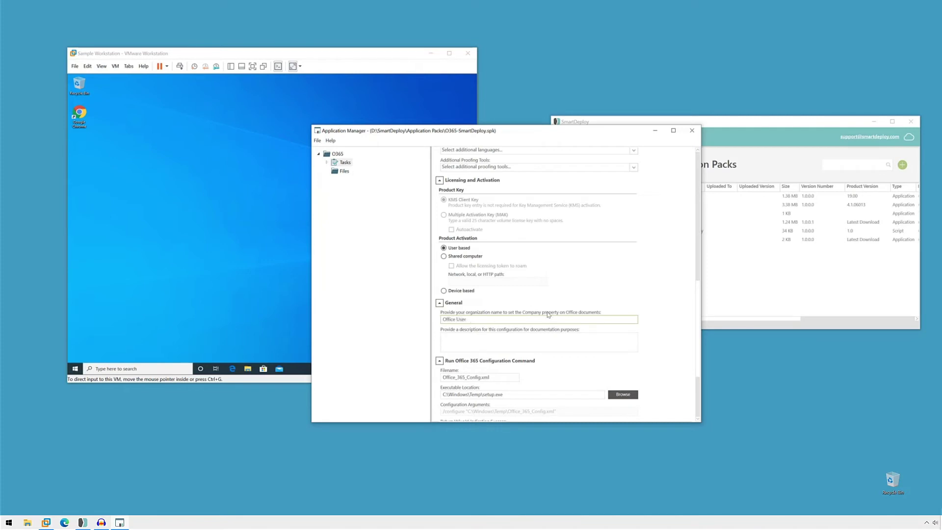
{"action": "scroll", "coordinate": [678, 317], "scroll_direction": "down", "scroll_amount": 2}
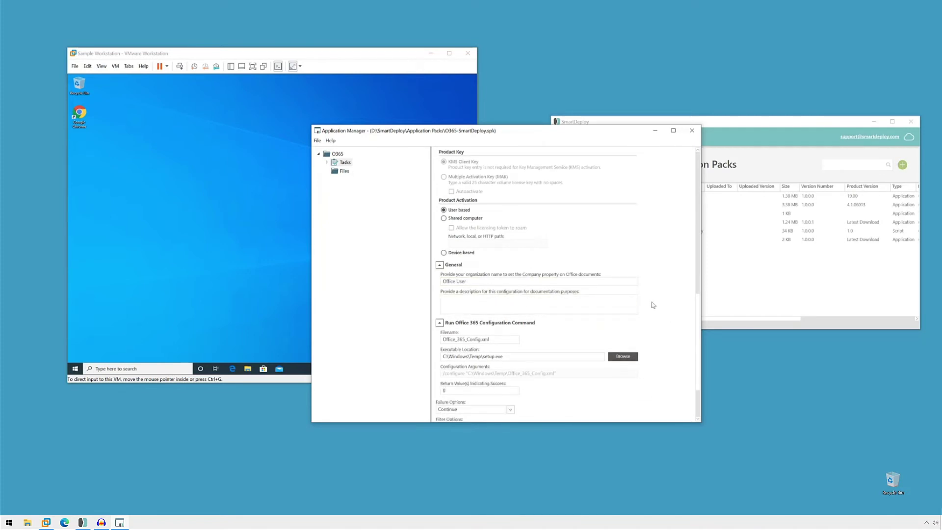
{"action": "scroll", "coordinate": [658, 306], "scroll_direction": "down", "scroll_amount": 4}
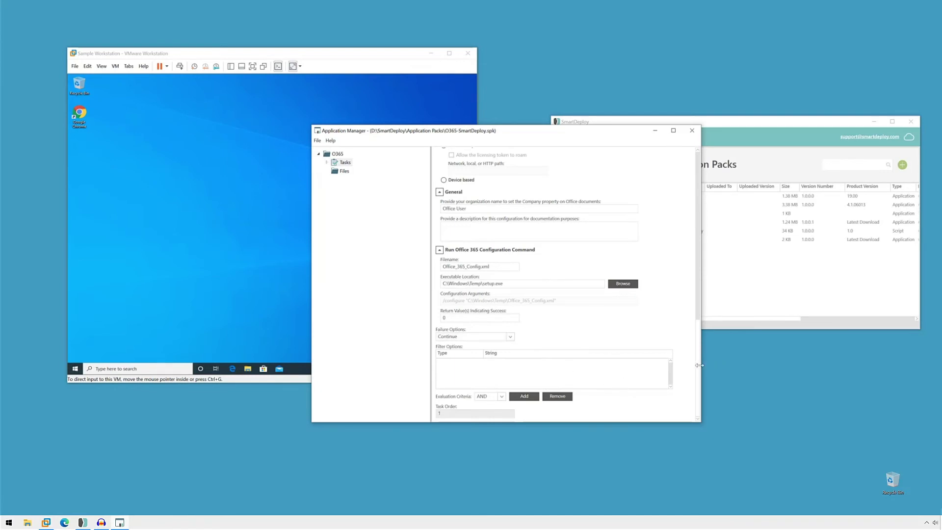
{"action": "scroll", "coordinate": [687, 363], "scroll_direction": "up", "scroll_amount": 10}
Save the Office 365 pack and close Application Manager
{"action": "left_click", "coordinate": [317, 140]}
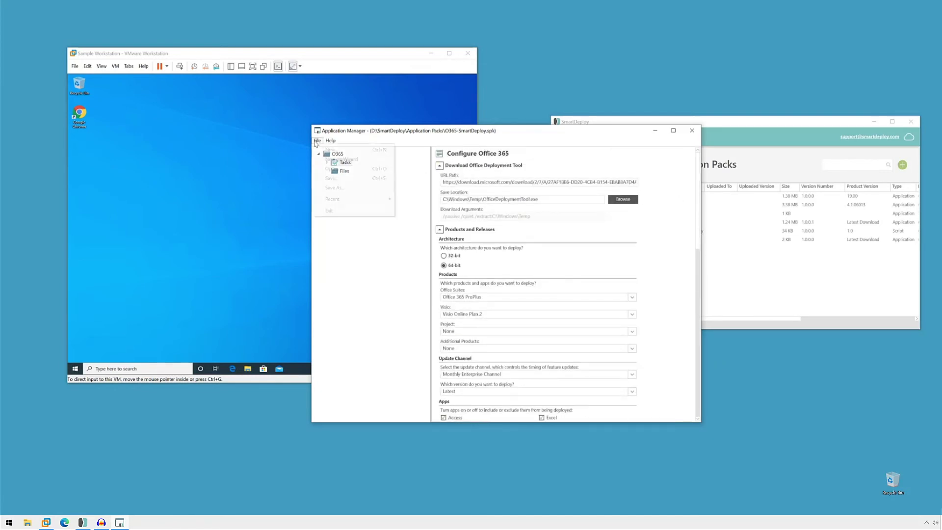
{"action": "left_click", "coordinate": [336, 179]}
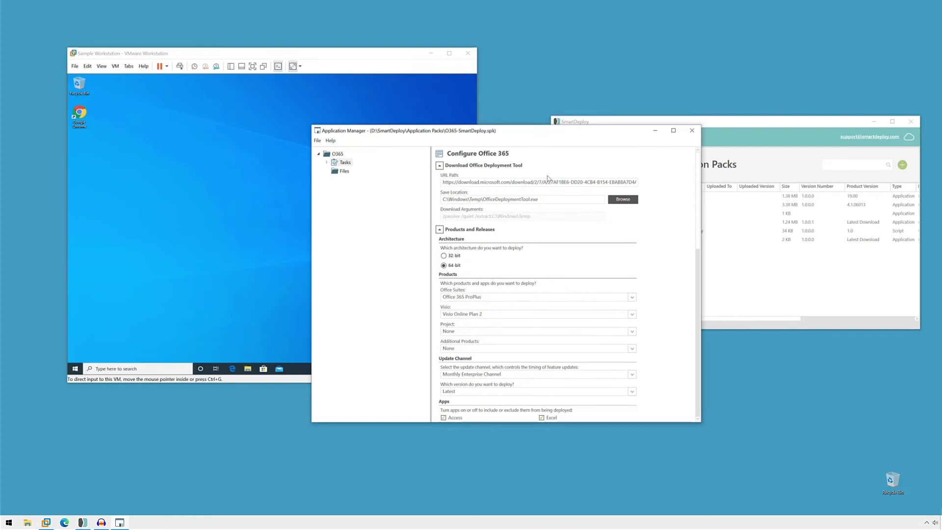
{"action": "left_click", "coordinate": [692, 130]}
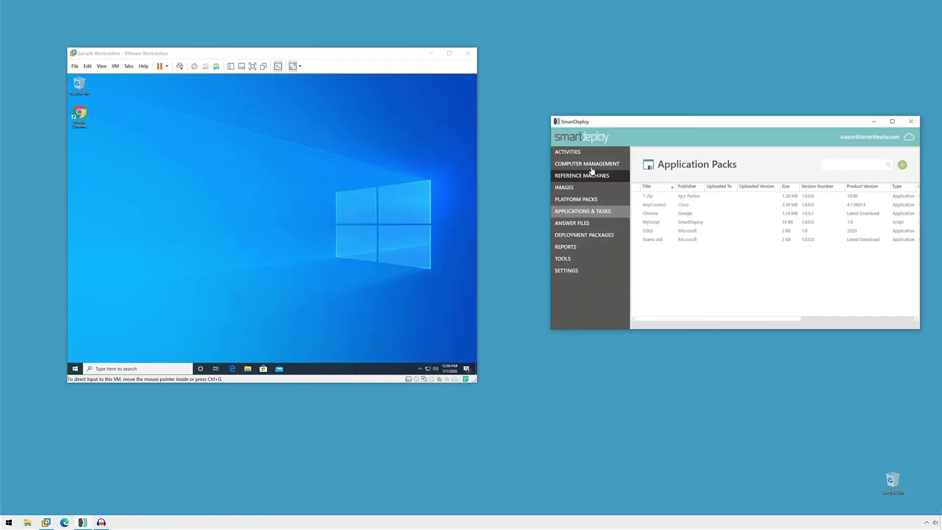
Deploy O365-SmartDeploy.spk to the client computer from All Computers and confirm
{"action": "left_click", "coordinate": [592, 165]}
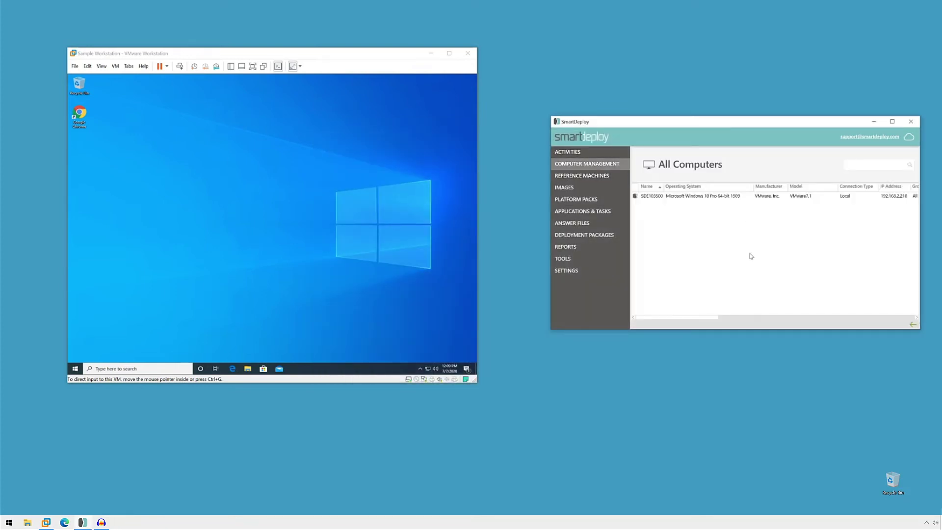
{"action": "left_click", "coordinate": [653, 198]}
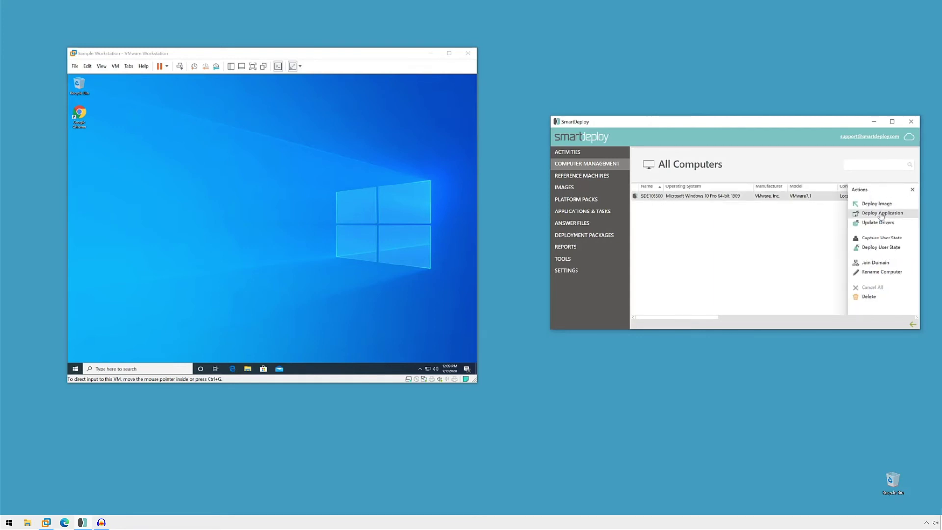
{"action": "left_click", "coordinate": [881, 214]}
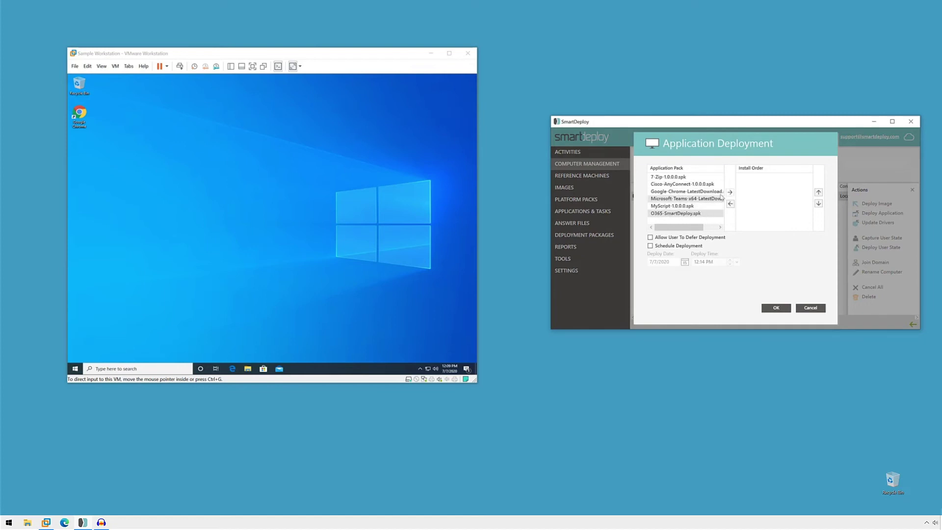
{"action": "left_click", "coordinate": [730, 192]}
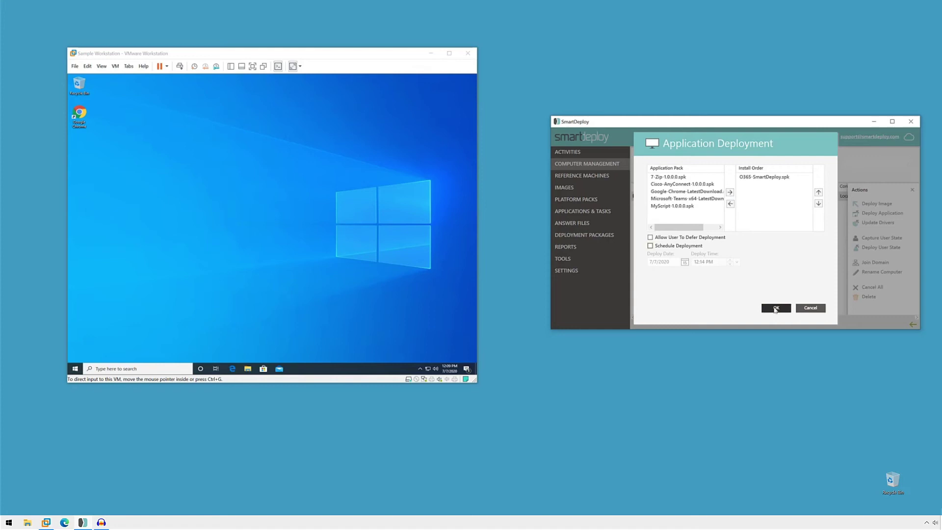
{"action": "left_click", "coordinate": [777, 309]}
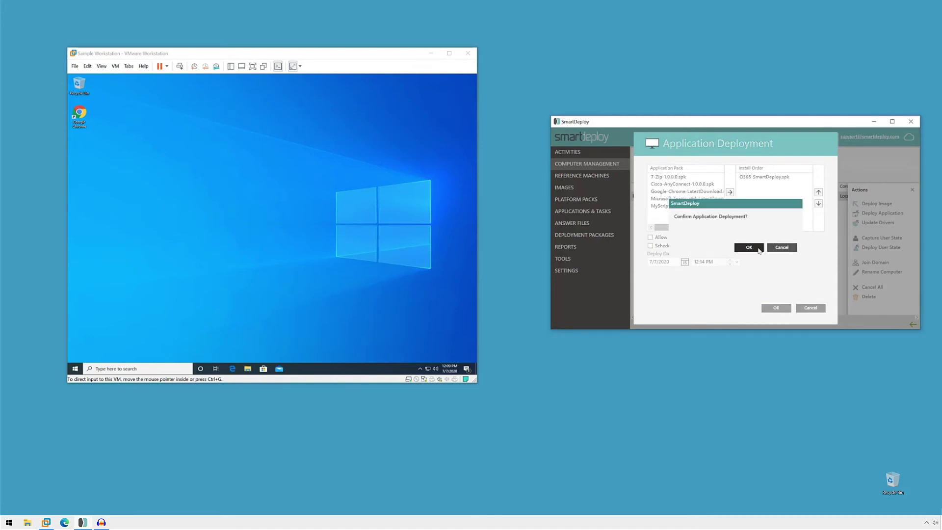
{"action": "left_click", "coordinate": [750, 247]}
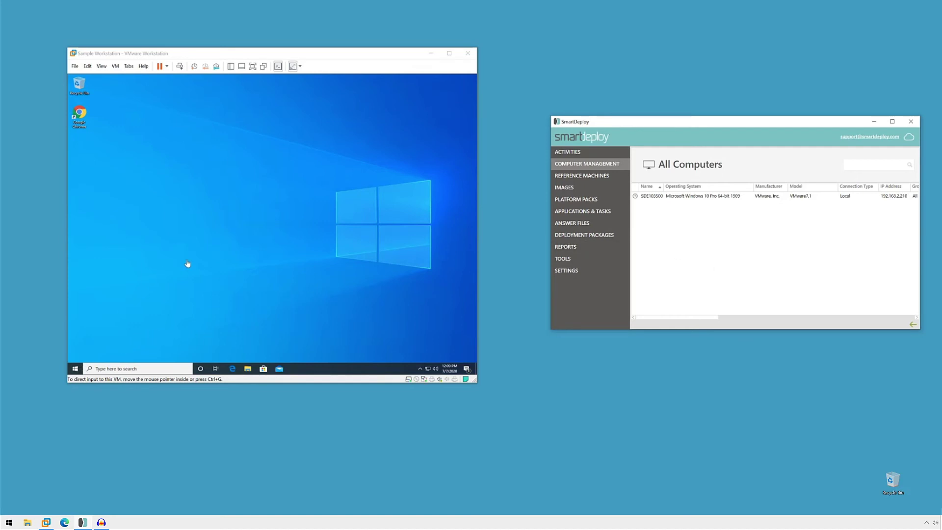
Open Apps & features from the VM's Start right-click menu and enlarge the Settings window
{"action": "left_click", "coordinate": [76, 368]}
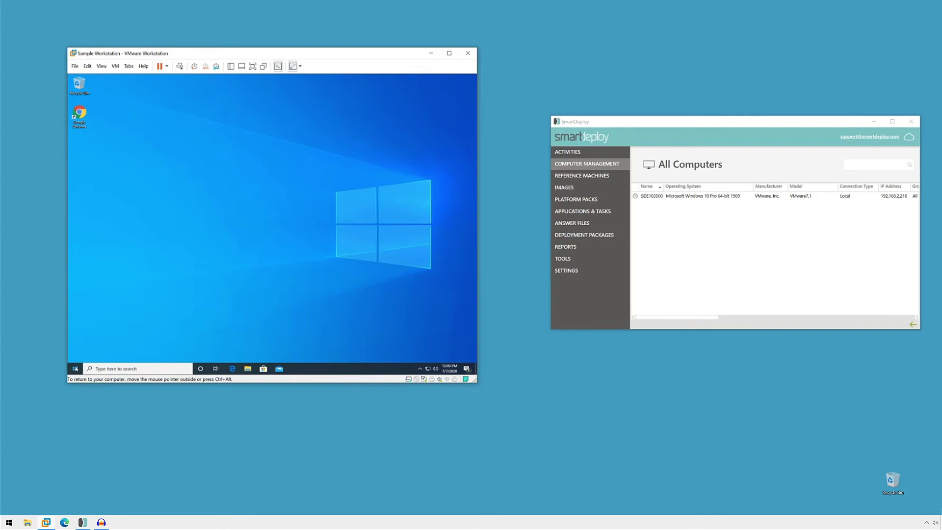
{"action": "right_click", "coordinate": [76, 369]}
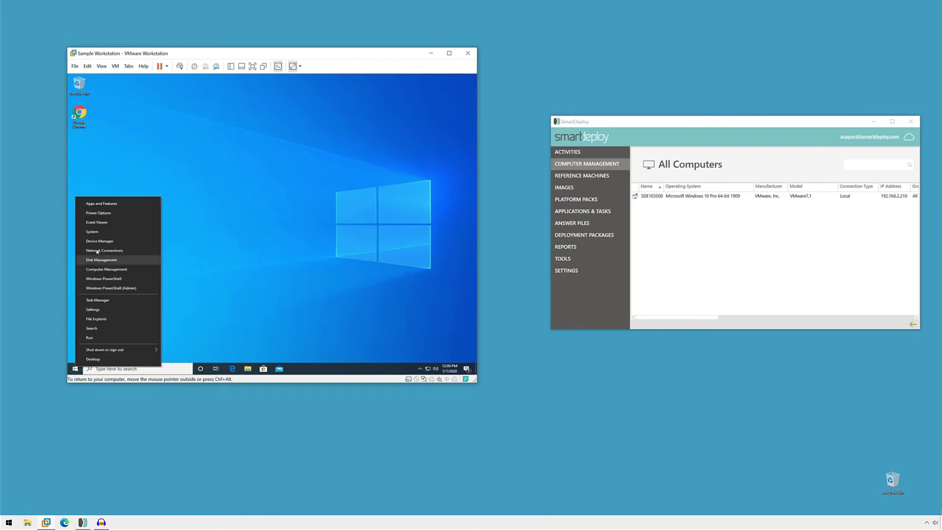
{"action": "left_click", "coordinate": [113, 204]}
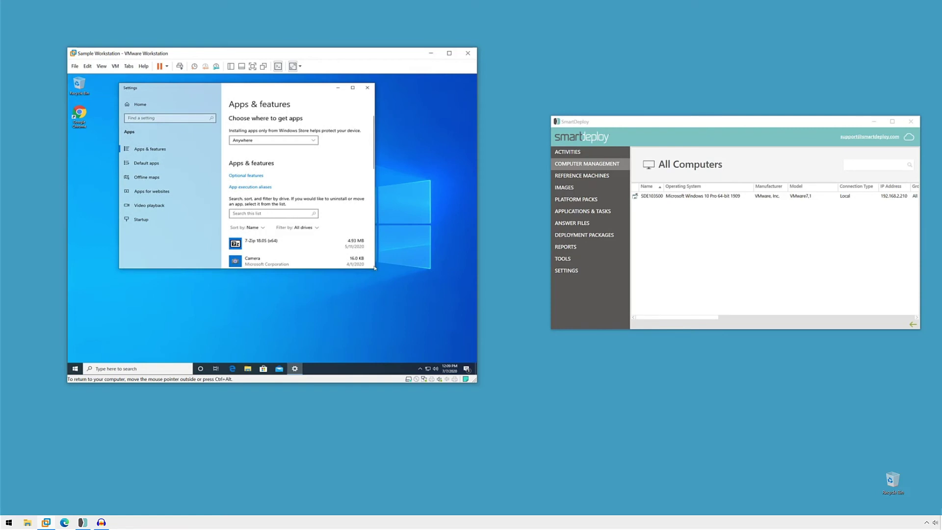
{"action": "left_click_drag", "start_coordinate": [377, 271], "coordinate": [397, 351]}
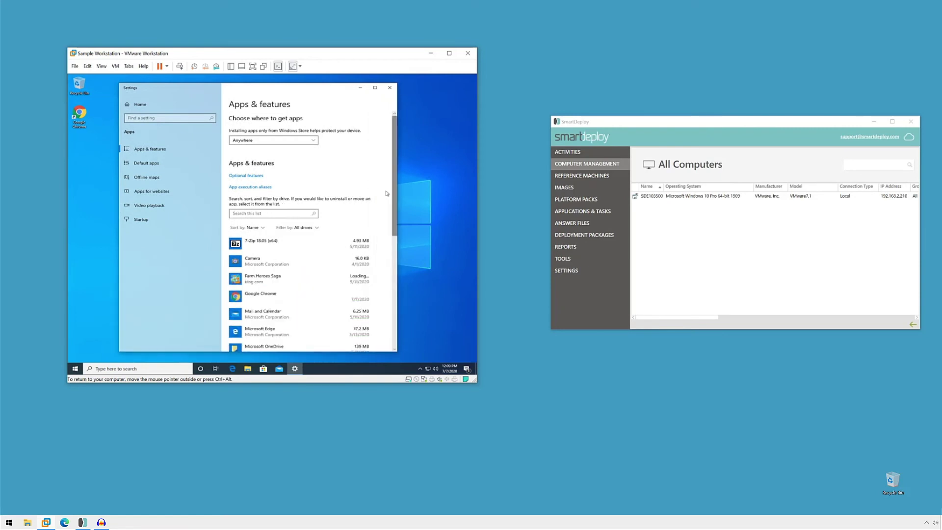
{"action": "left_click_drag", "start_coordinate": [394, 189], "coordinate": [393, 238]}
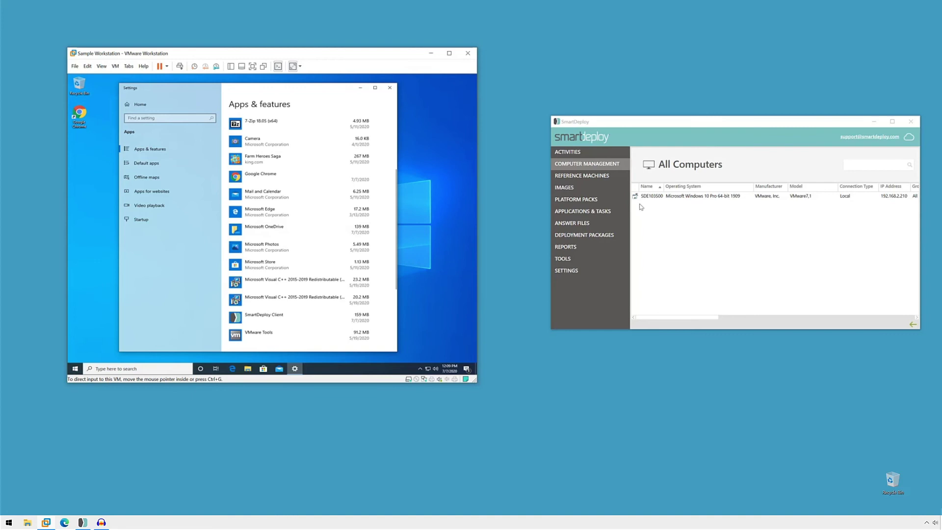
Check the Application Deploying status, then watch until Office 365 ProPlus and Visio Professional 2016 appear
{"action": "mouse_move", "coordinate": [636, 200]}
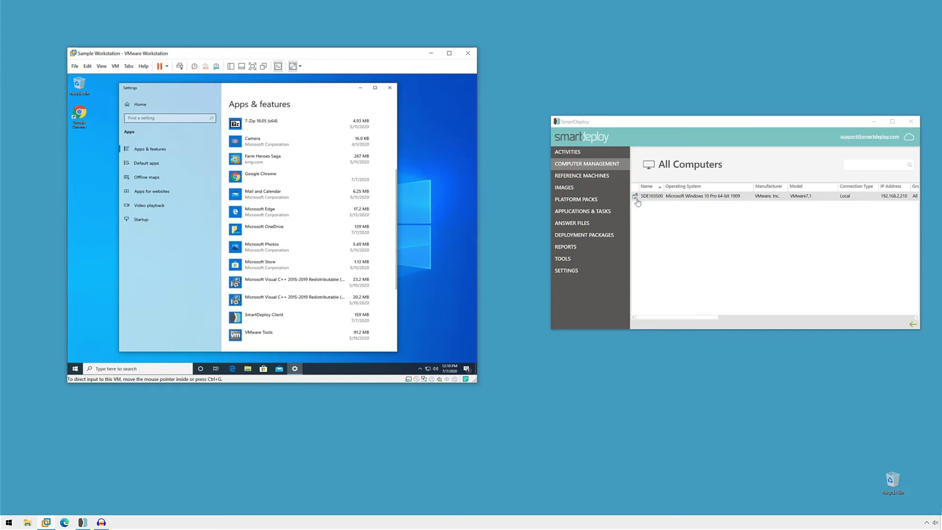
{"action": "left_click", "coordinate": [425, 221]}
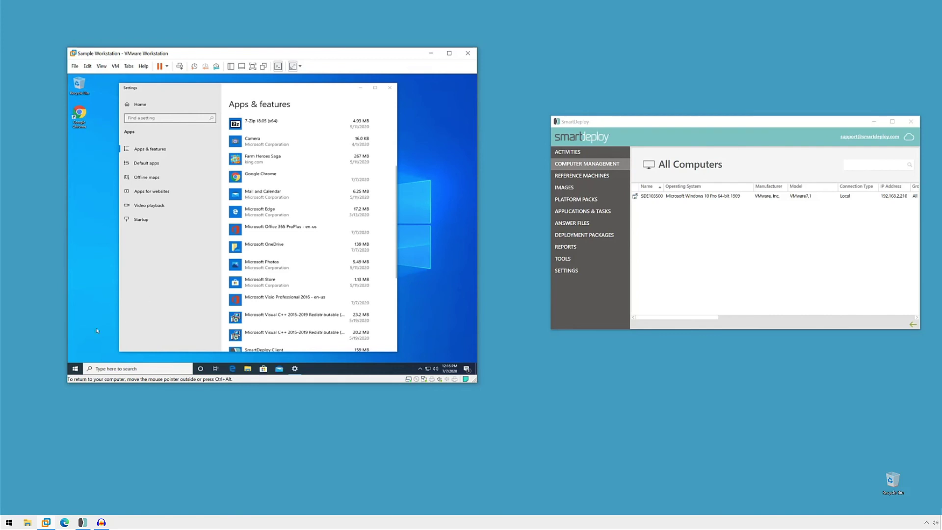
{"action": "left_click", "coordinate": [75, 369]}
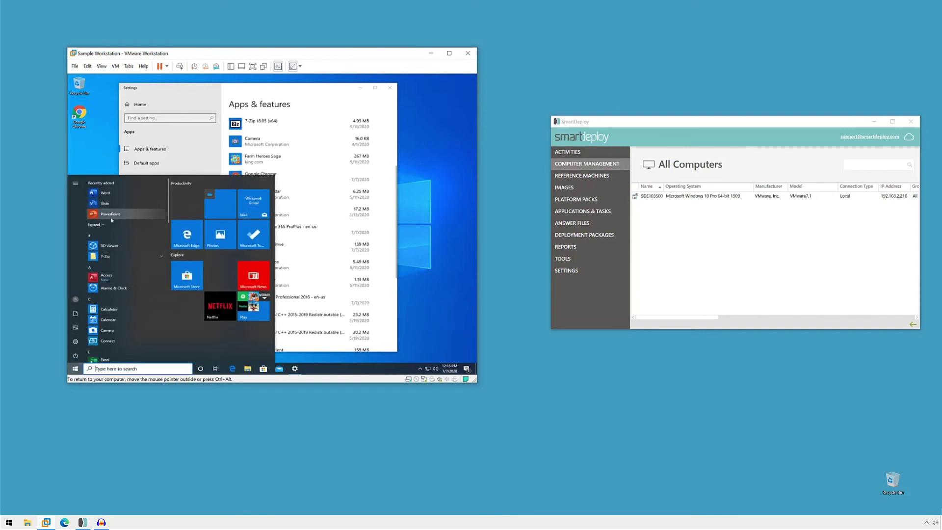
{"action": "left_click", "coordinate": [102, 160]}
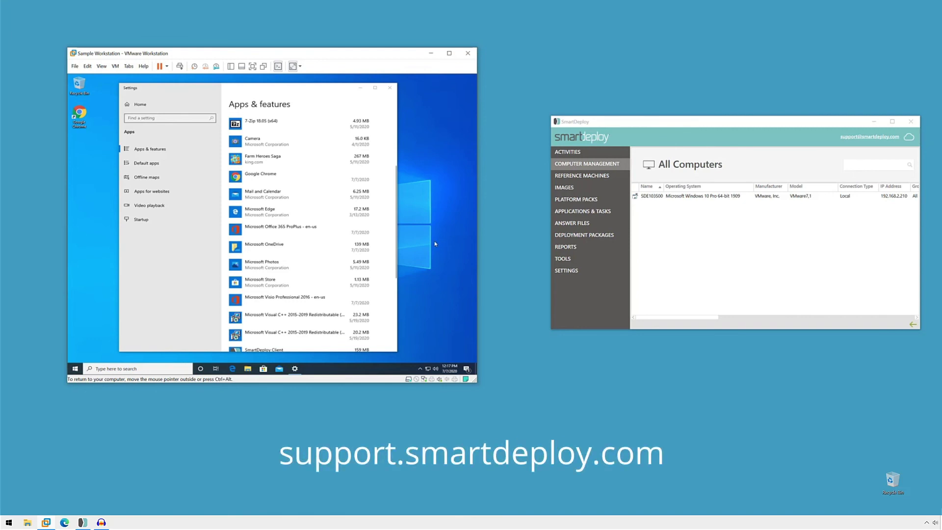
{"action": "left_click", "coordinate": [747, 259]}
{"action": "left_click", "coordinate": [873, 404]}
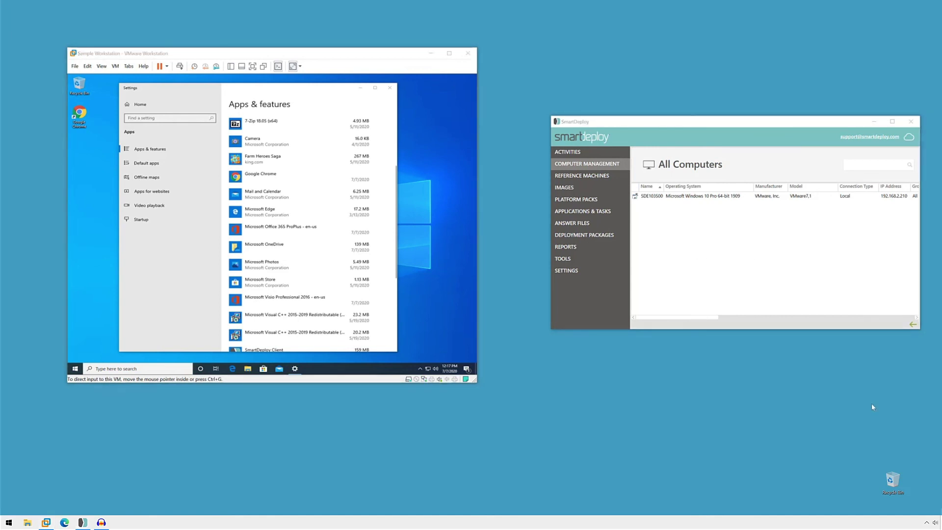
{"action": "left_click", "coordinate": [690, 143]}
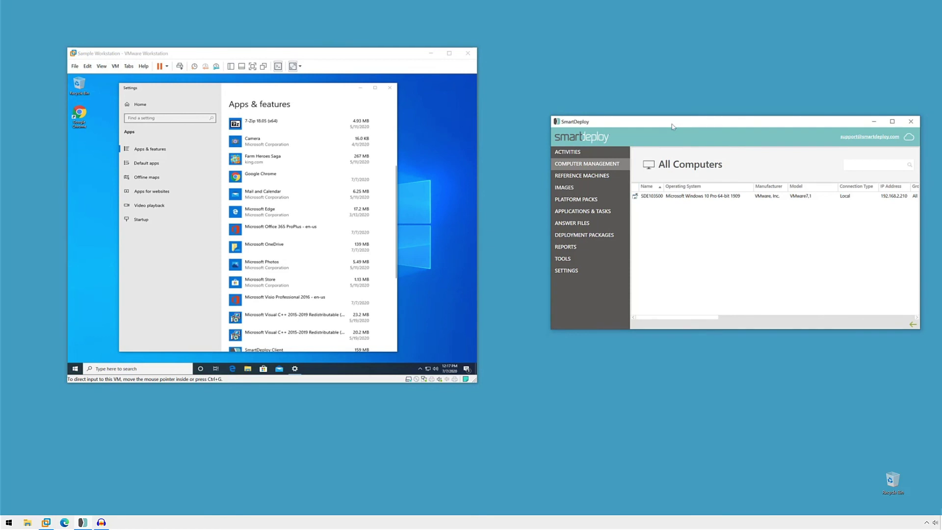
{"action": "left_click_drag", "start_coordinate": [672, 127], "coordinate": [663, 118]}
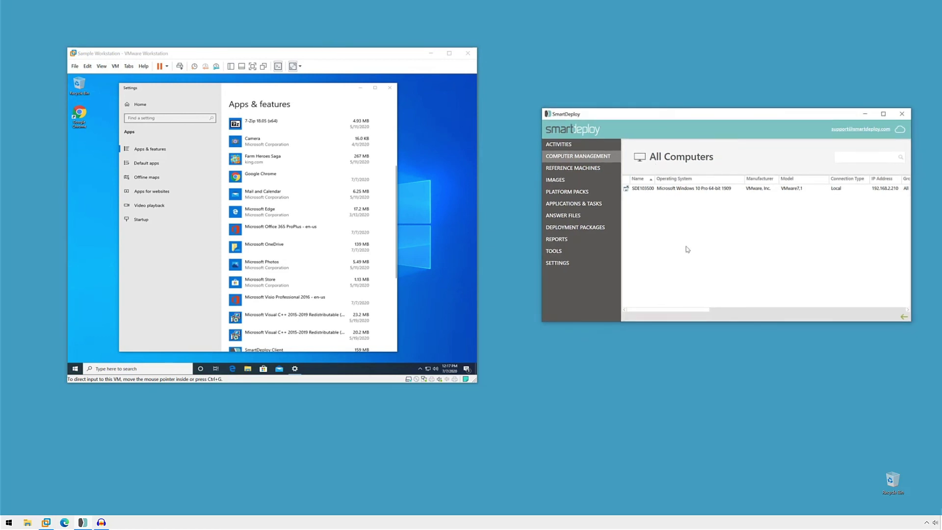